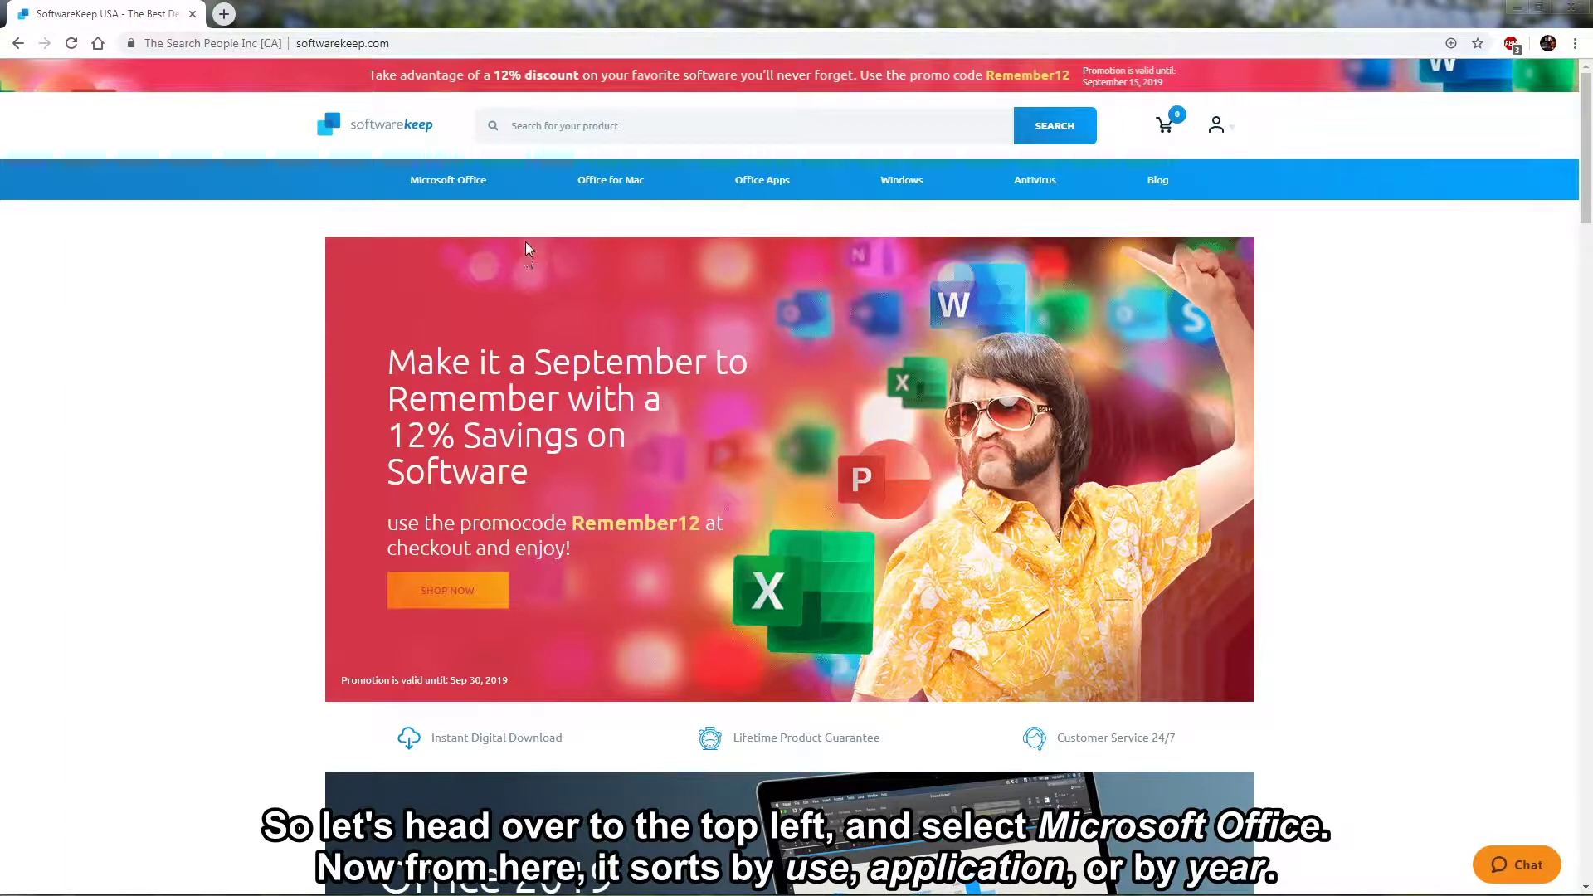
- Browse the Microsoft Office 2013 catalogue and open the Home and Student product page
{"action": "left_click", "coordinate": [504, 189]}
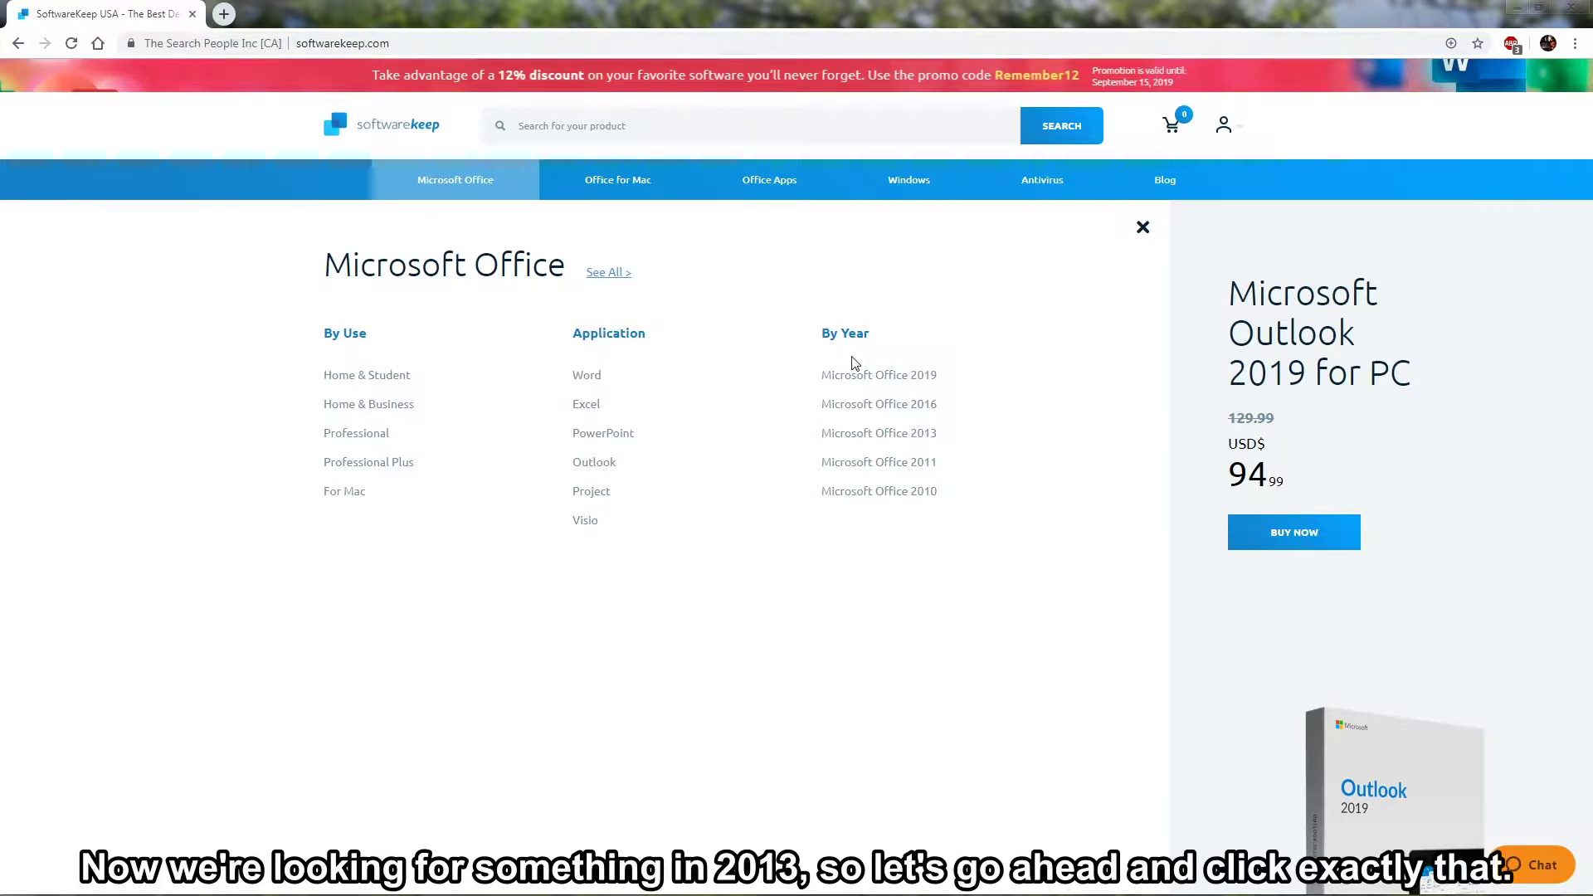
{"action": "left_click", "coordinate": [913, 442]}
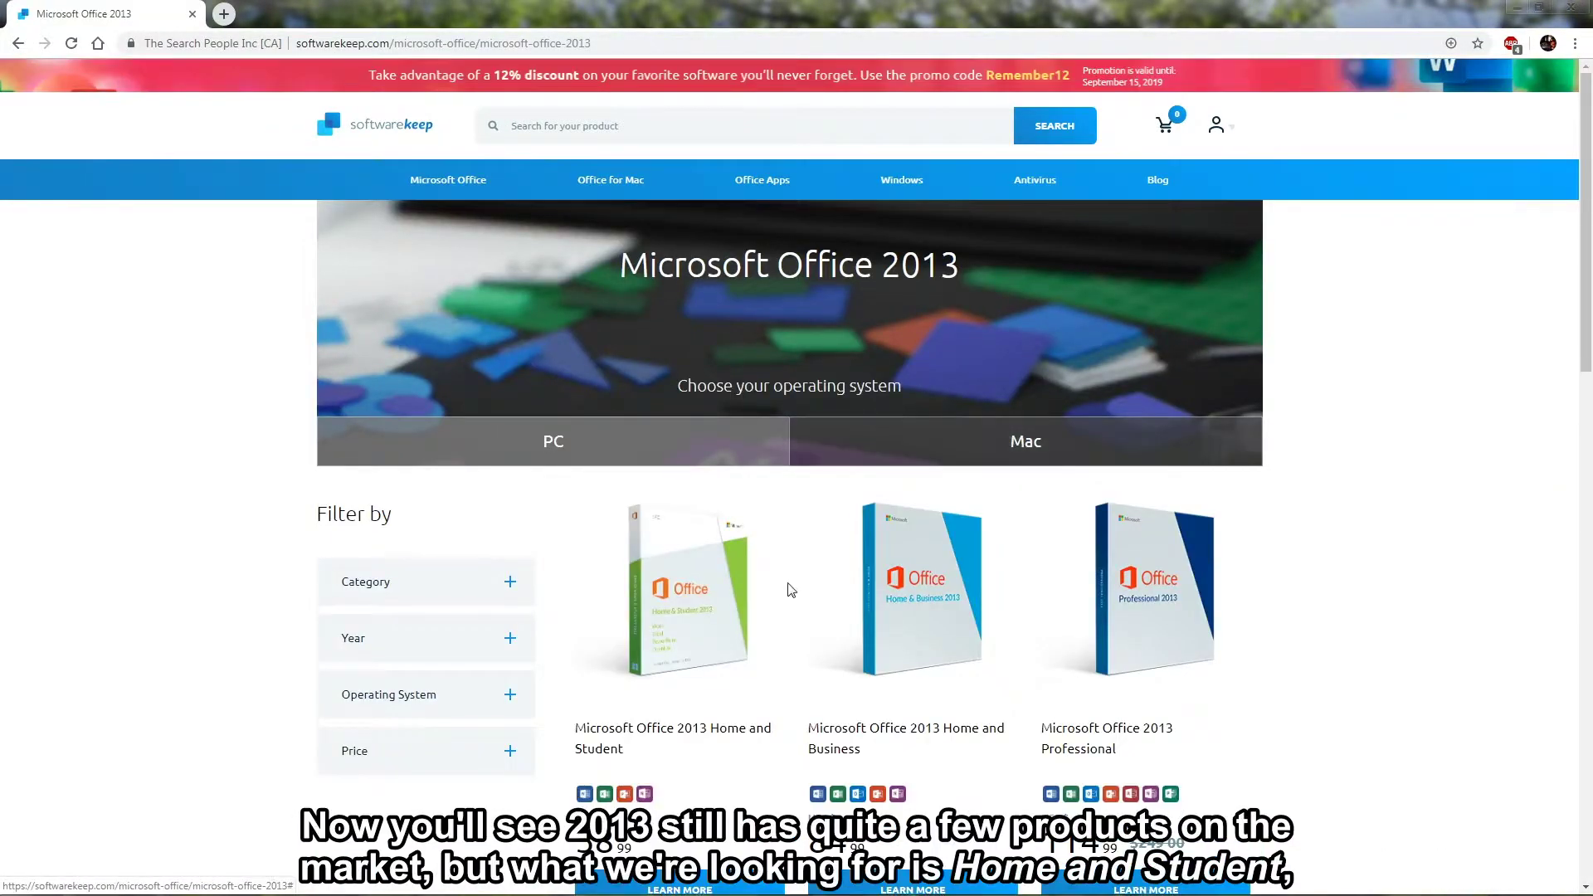
{"action": "scroll", "coordinate": [794, 594], "scroll_direction": "down", "scroll_amount": 7}
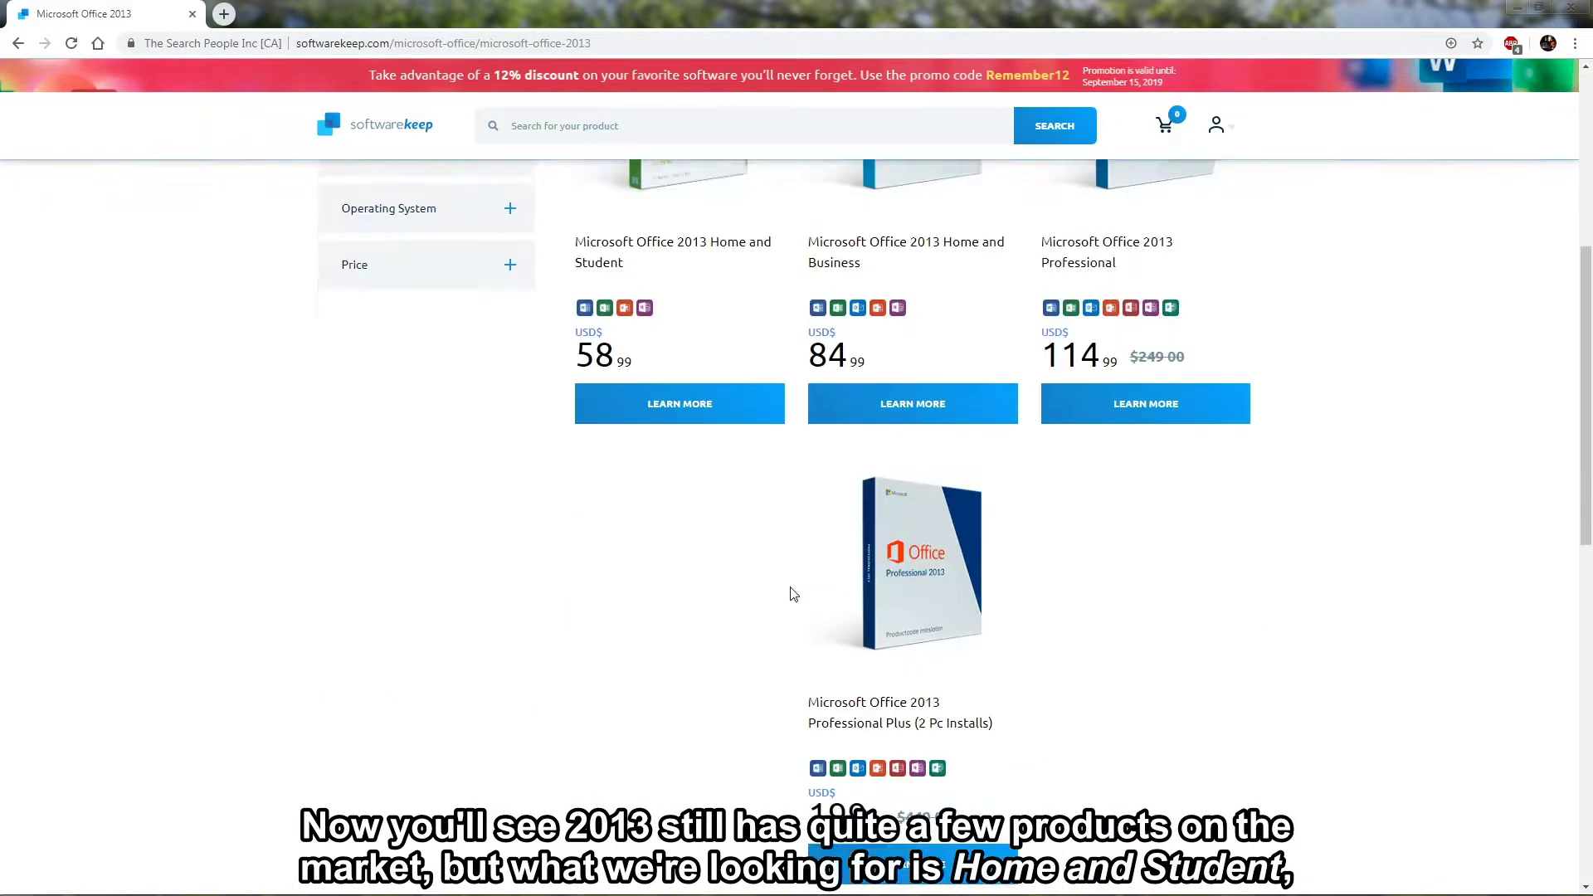
{"action": "scroll", "coordinate": [794, 594], "scroll_direction": "up", "scroll_amount": 5}
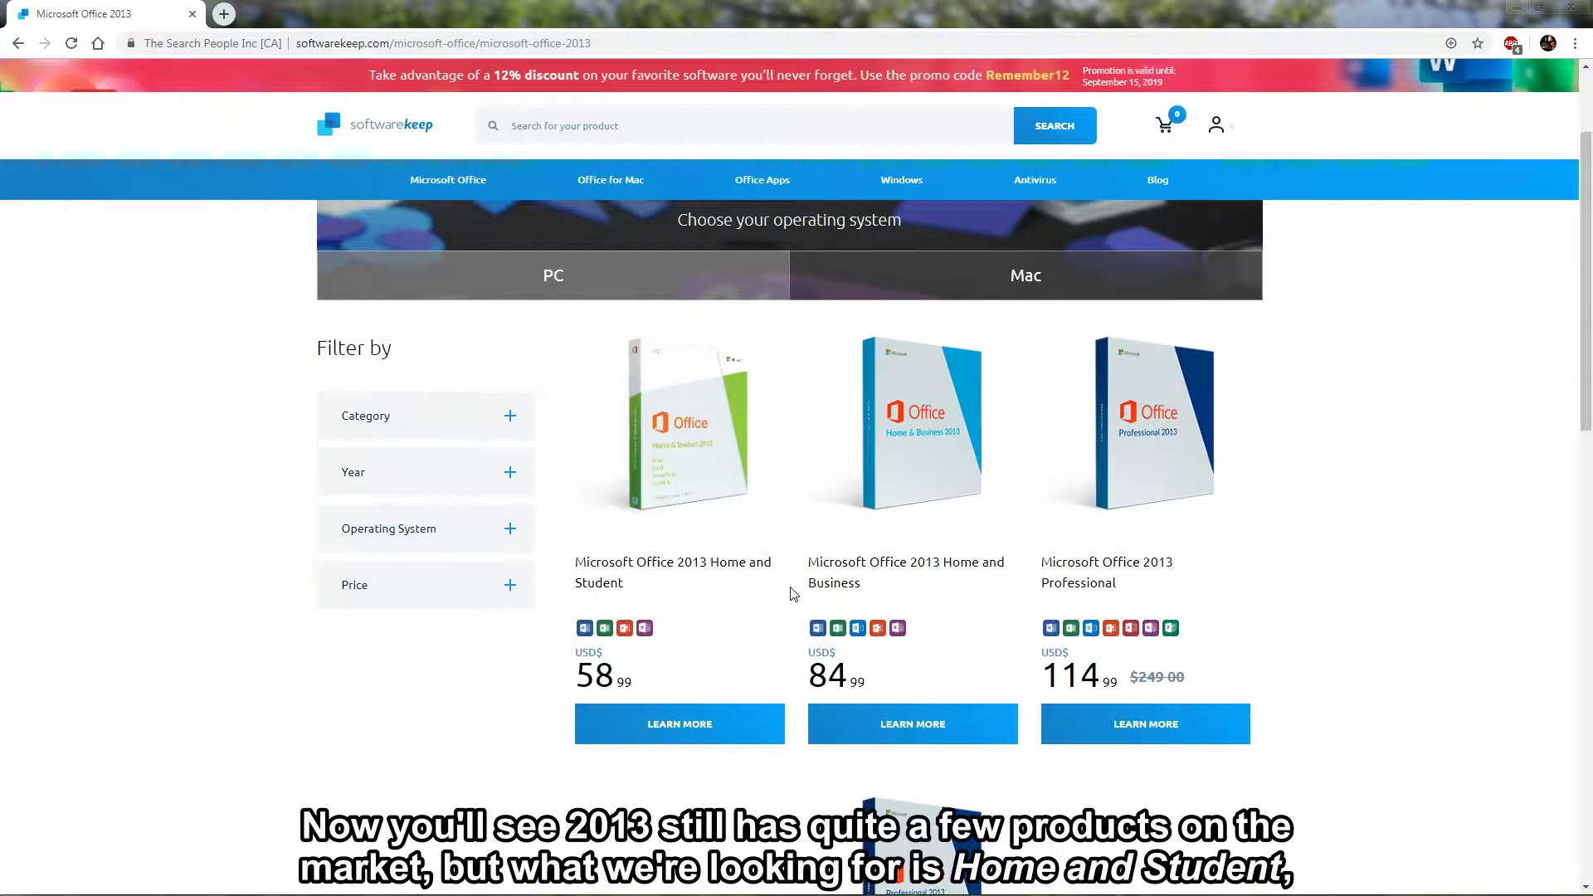
{"action": "left_click", "coordinate": [676, 569]}
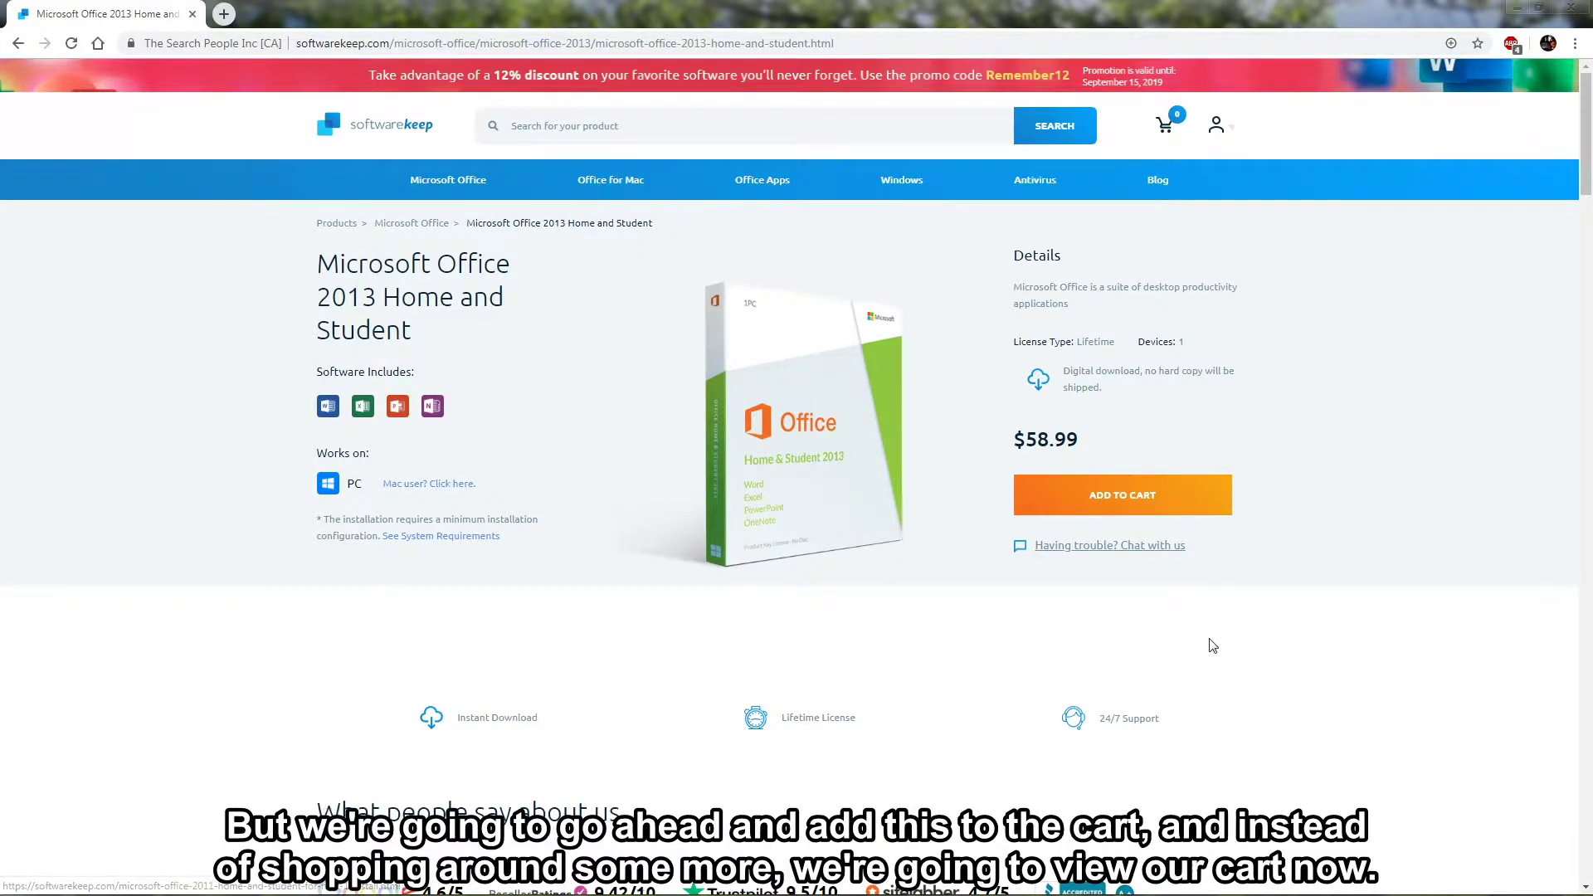
- Add Office 2013 Home and Student ($58.99) to the cart and start checkout
{"action": "left_click", "coordinate": [1195, 503]}
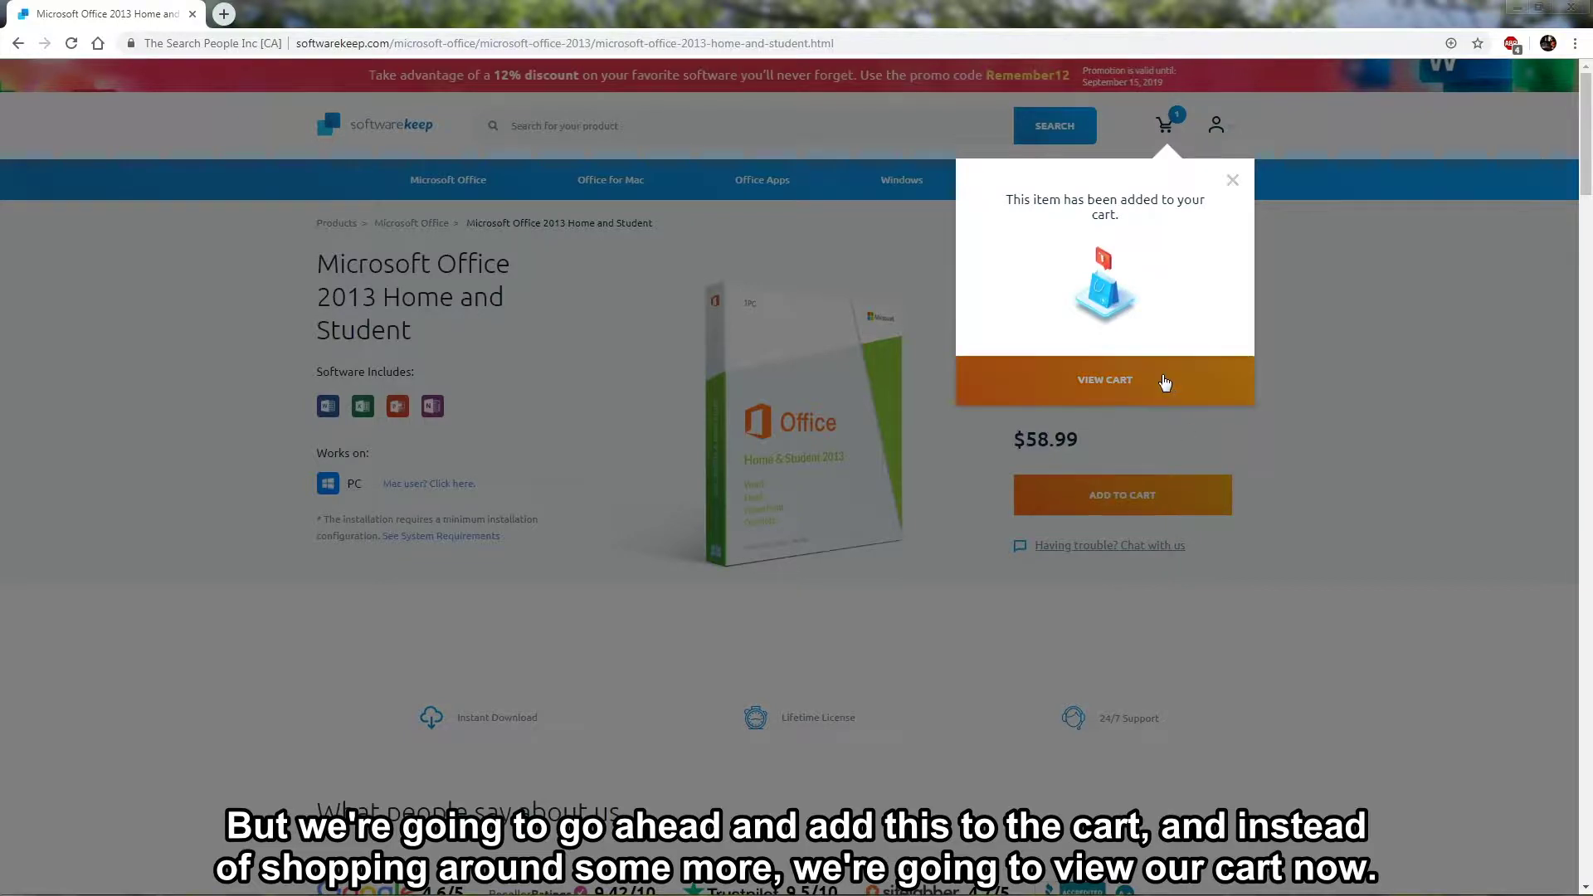
{"action": "left_click", "coordinate": [1159, 379]}
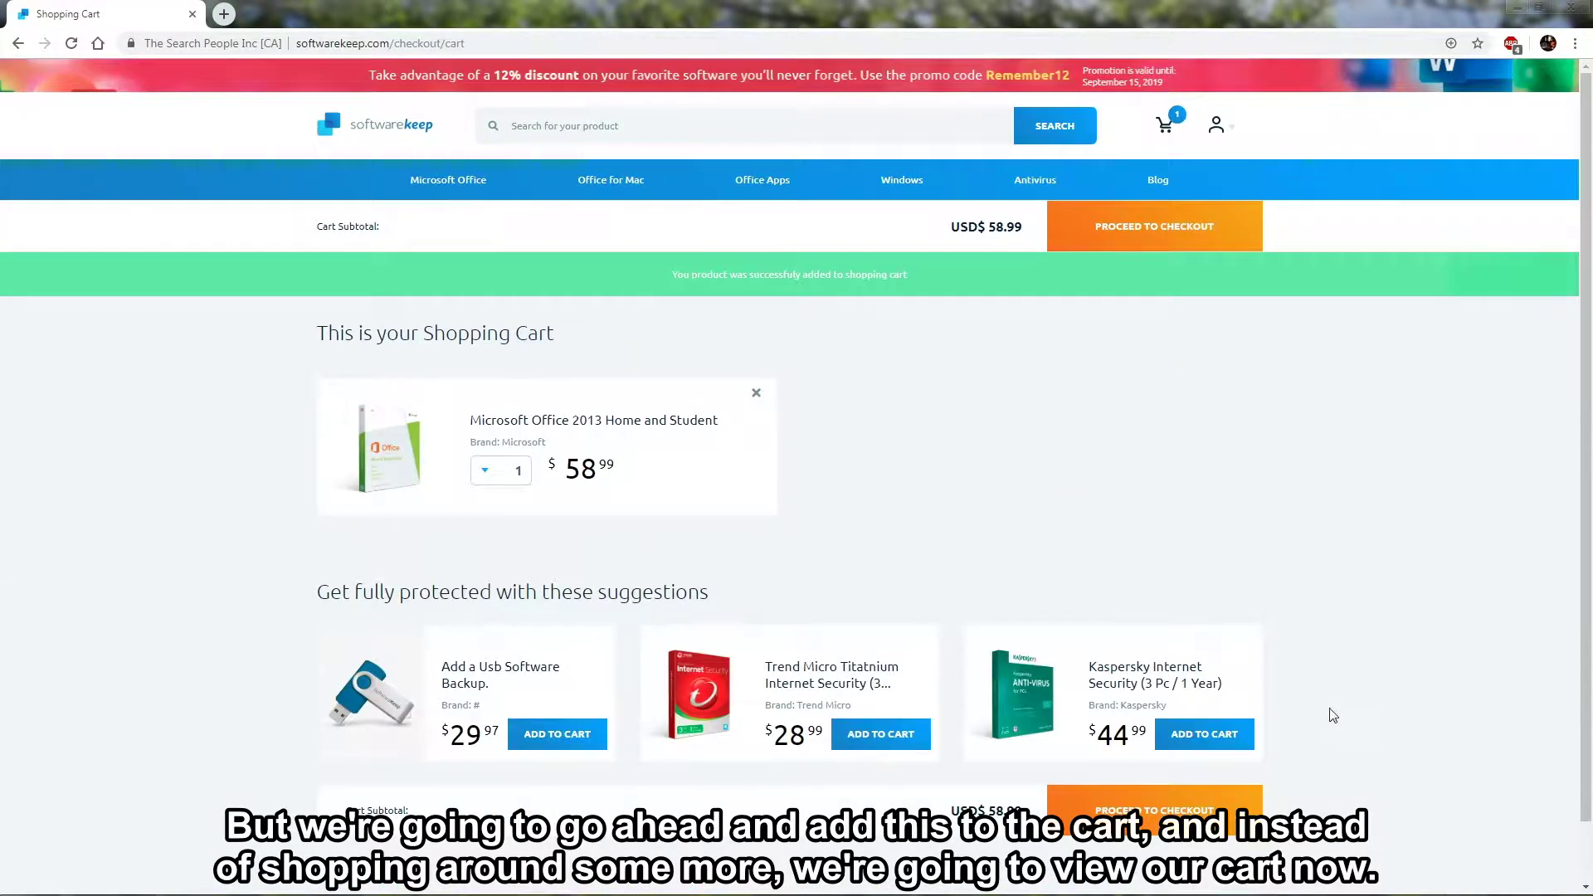
{"action": "left_click", "coordinate": [1188, 820]}
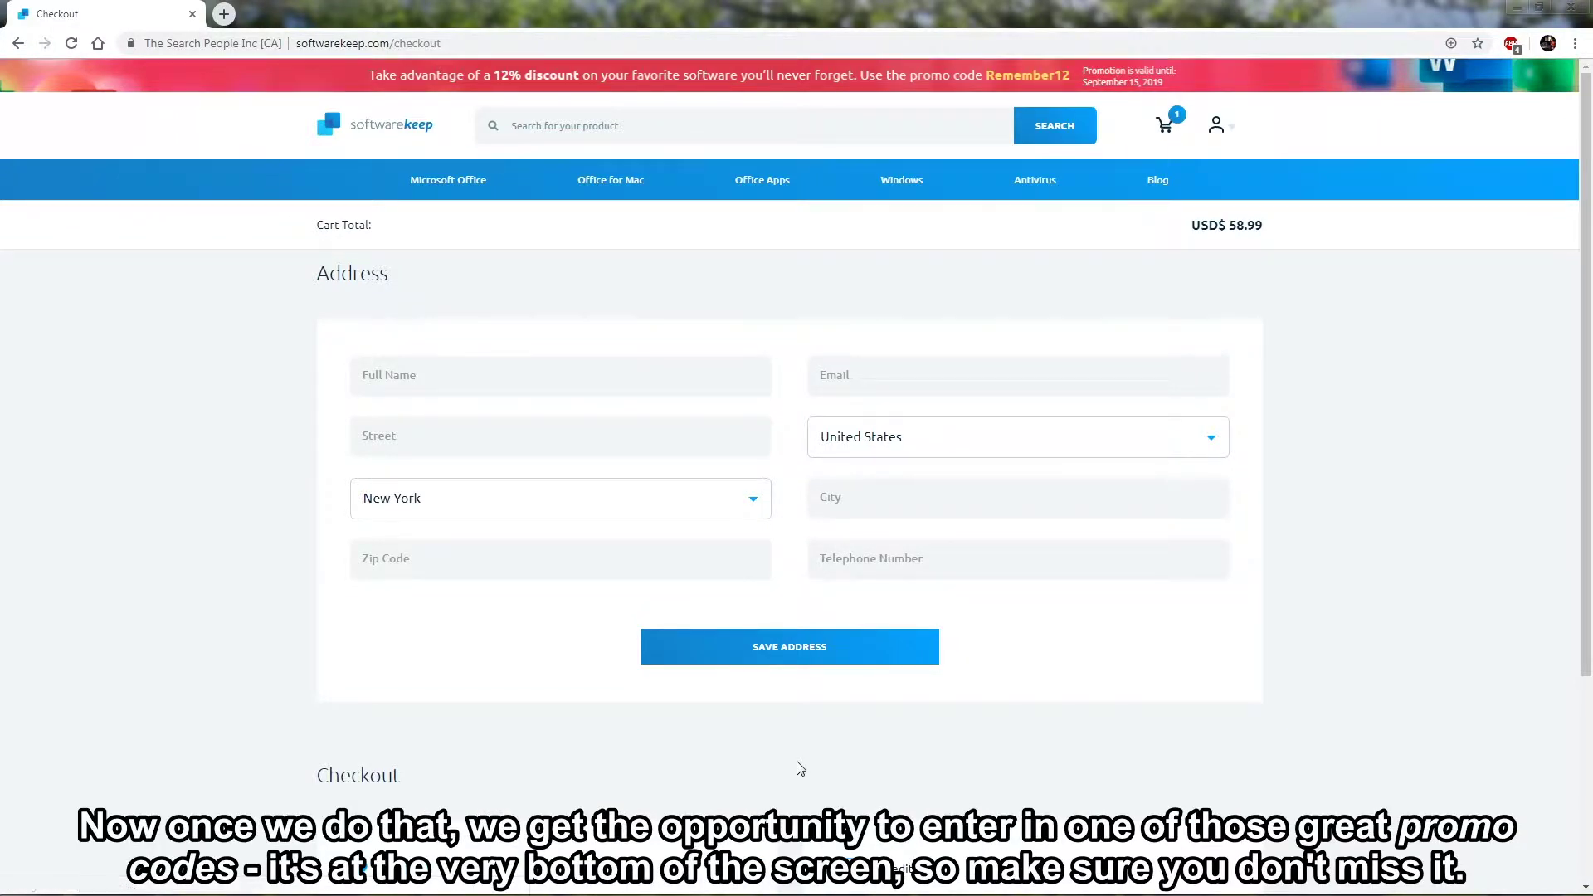
- Apply promo code Remember12 at checkout, lowering the total to USD$ 51.91
{"action": "scroll", "coordinate": [800, 768], "scroll_direction": "down", "scroll_amount": 3}
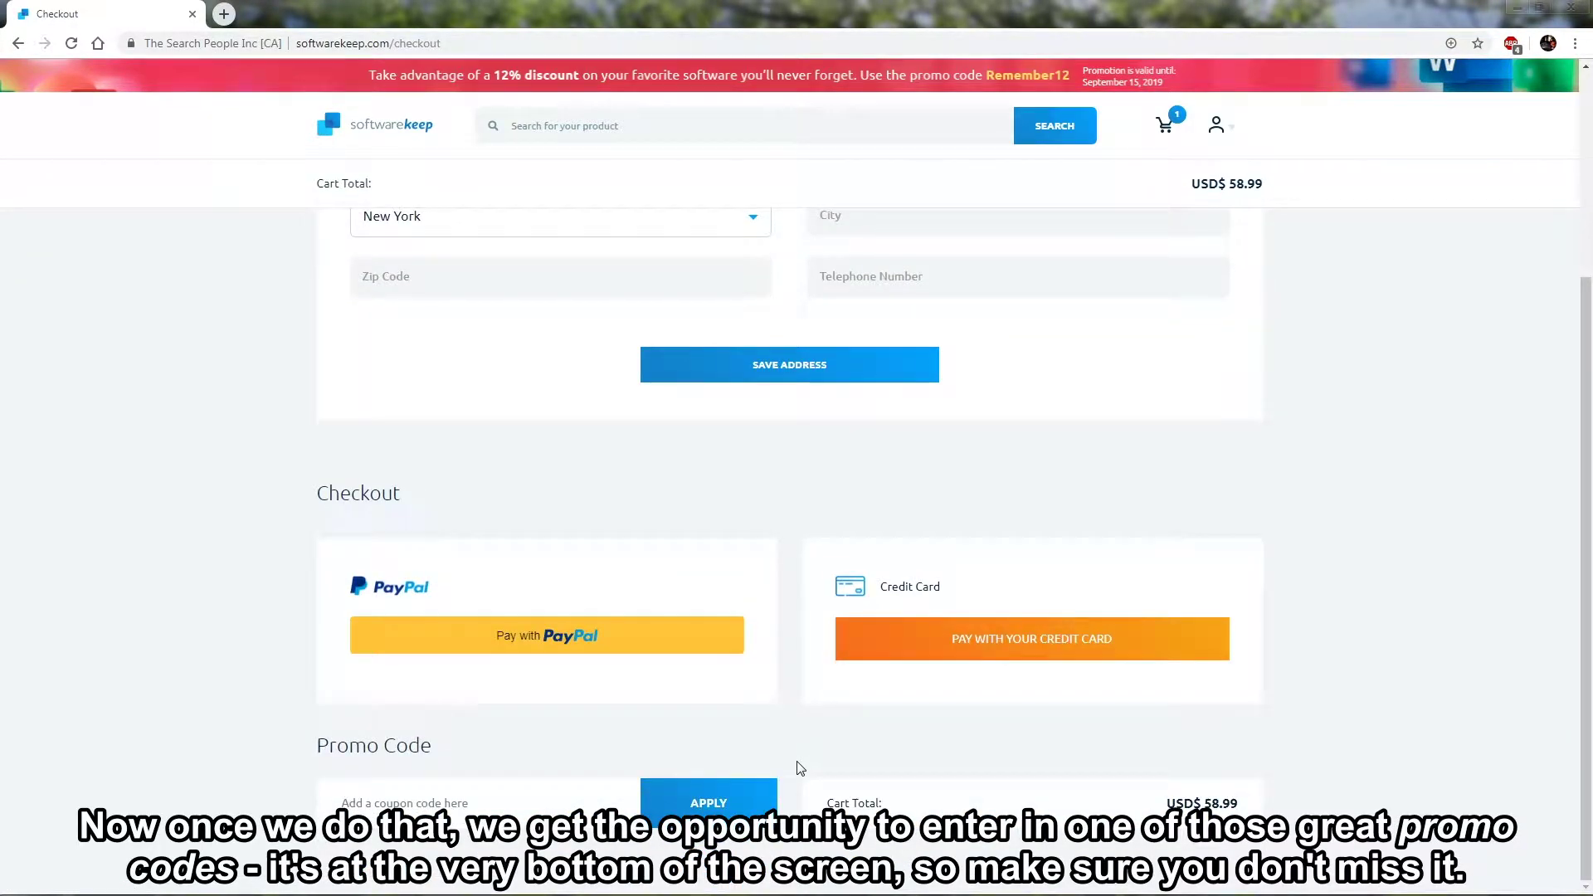
{"action": "left_click", "coordinate": [497, 805]}
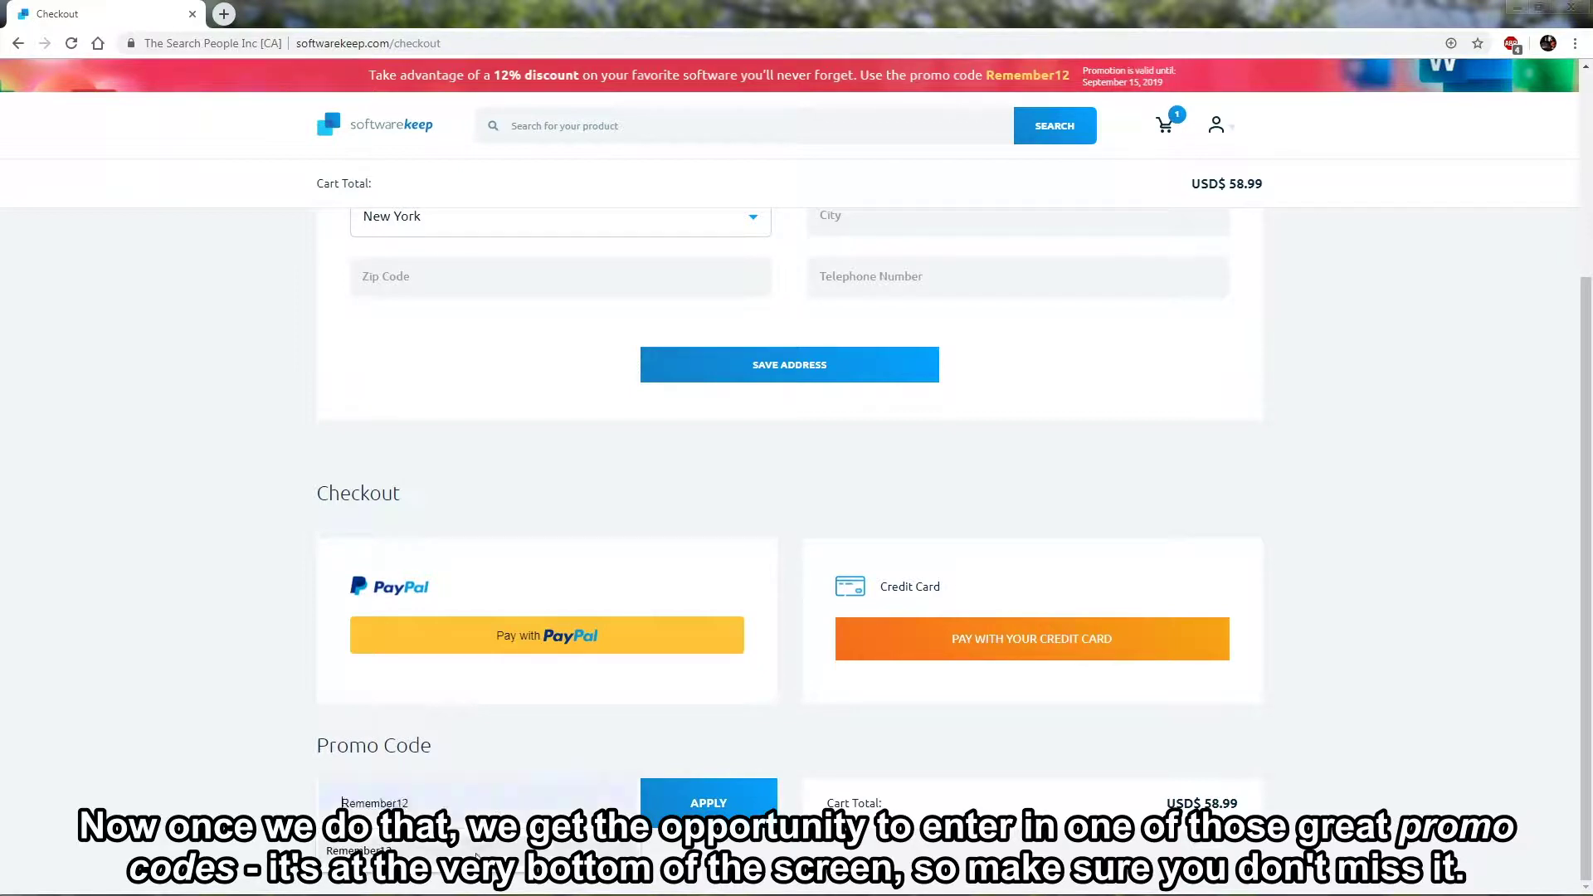
{"action": "left_click", "coordinate": [357, 850]}
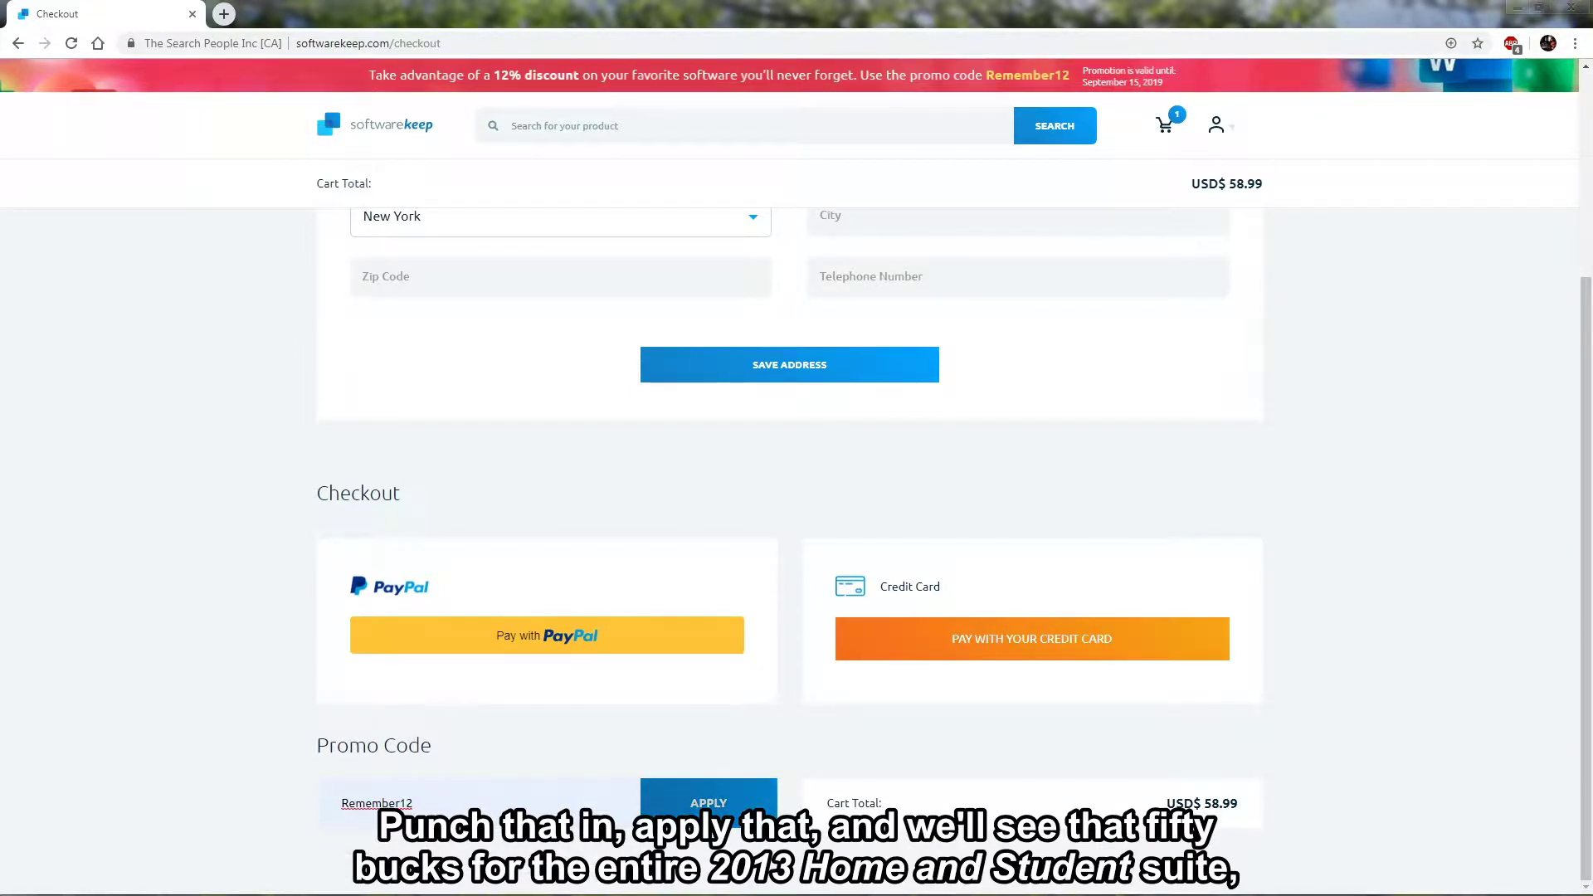
{"action": "left_click", "coordinate": [708, 803]}
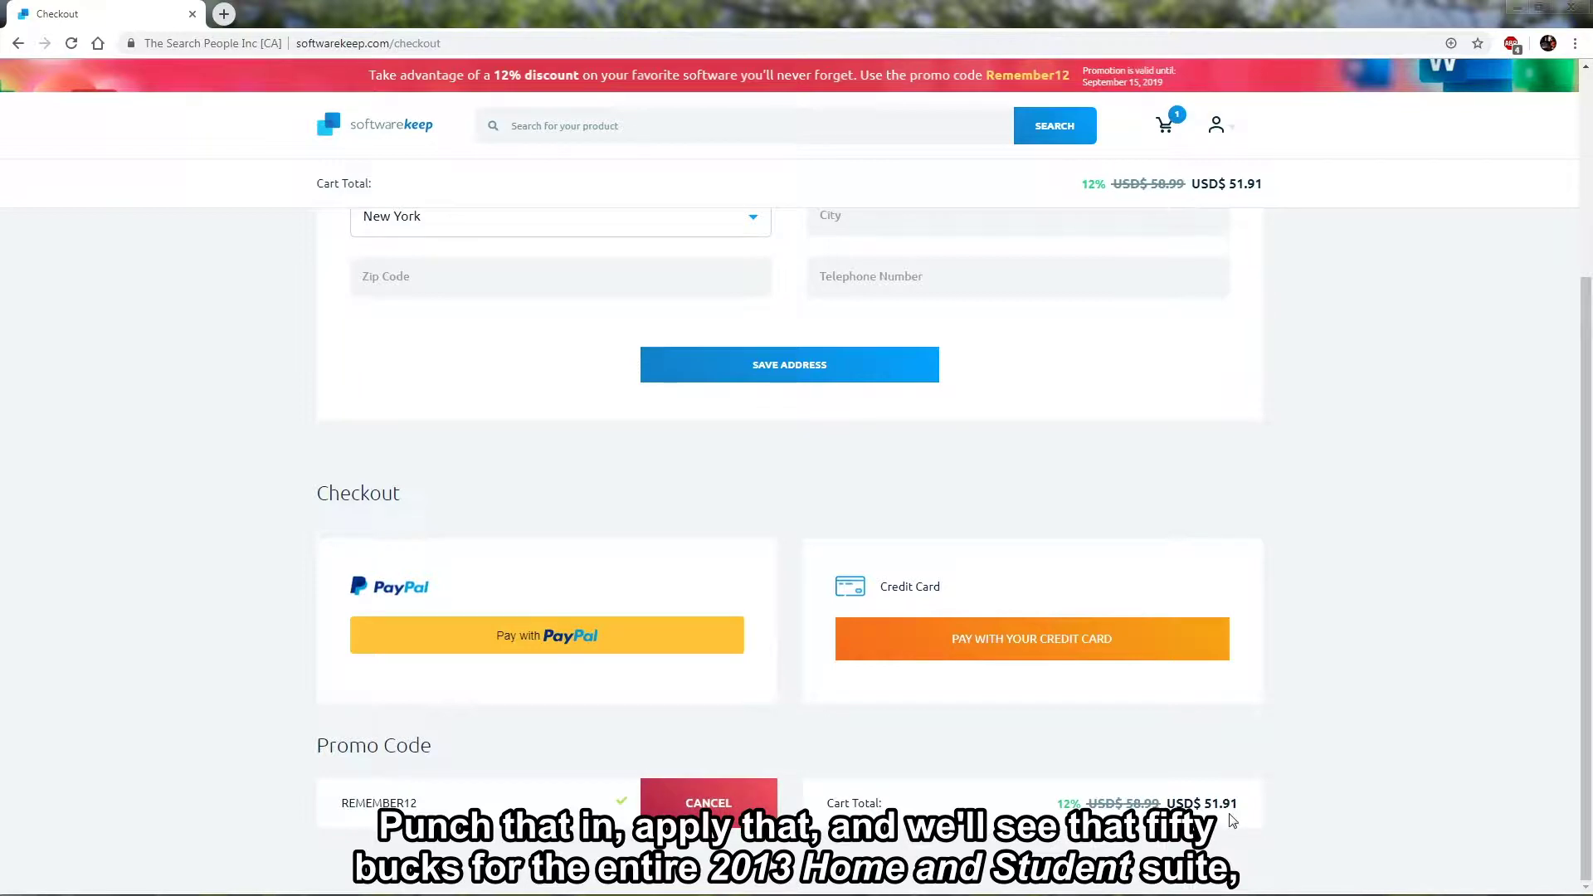
{"action": "scroll", "coordinate": [799, 745], "scroll_direction": "up", "scroll_amount": 3}
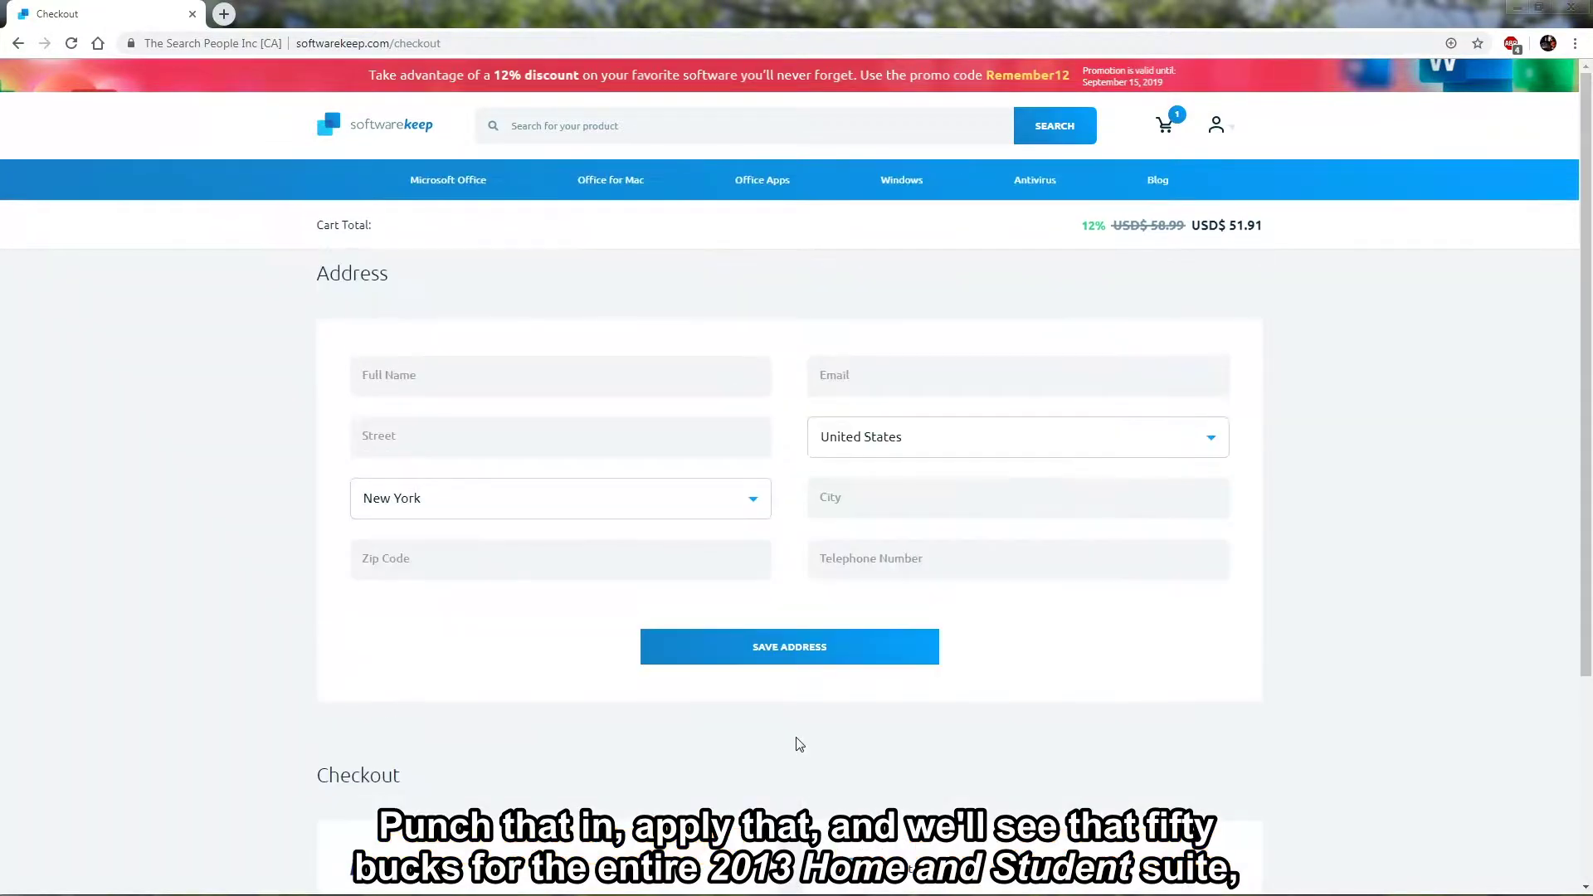
{"action": "scroll", "coordinate": [799, 744], "scroll_direction": "down", "scroll_amount": 2}
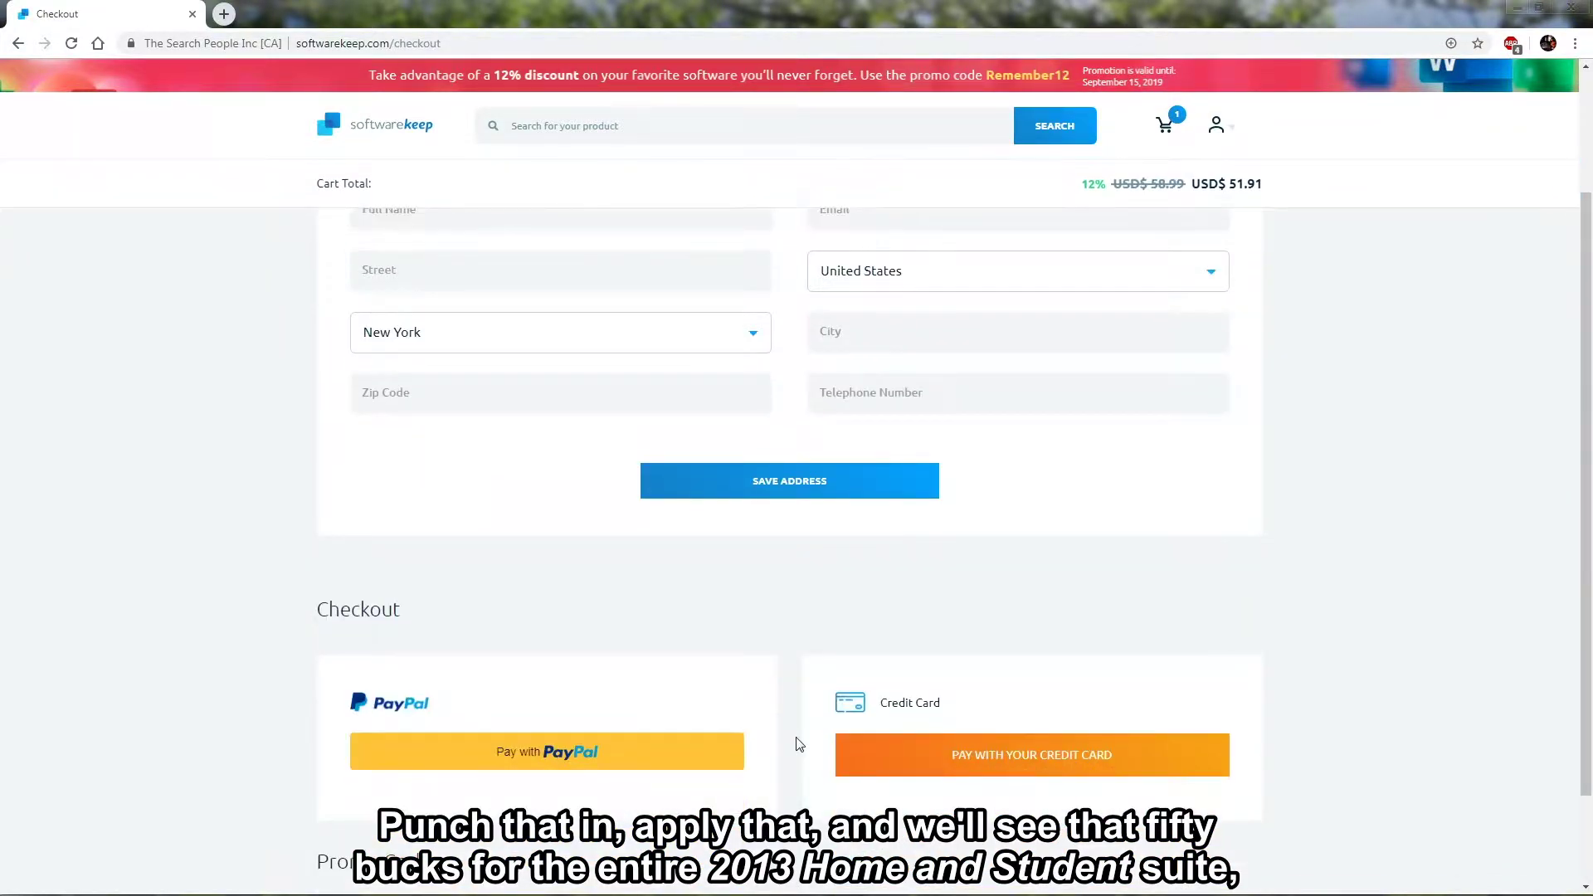
{"action": "scroll", "coordinate": [800, 744], "scroll_direction": "up", "scroll_amount": 1}
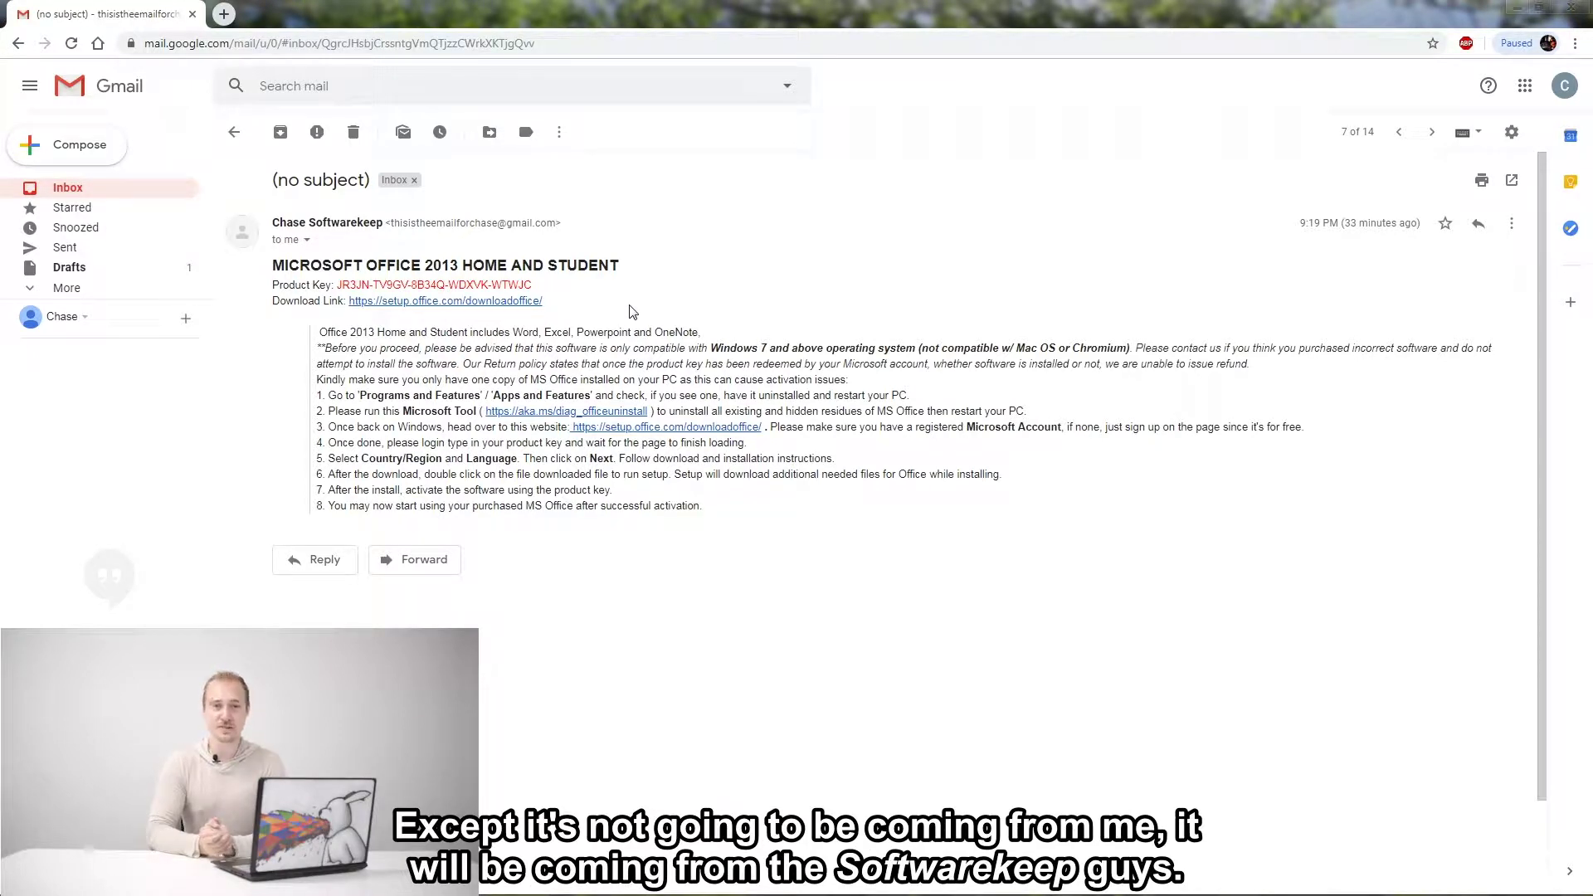
- Highlight the return policy line in the order email, then follow its Office download link
{"action": "left_click_drag", "start_coordinate": [463, 365], "coordinate": [1273, 370]}
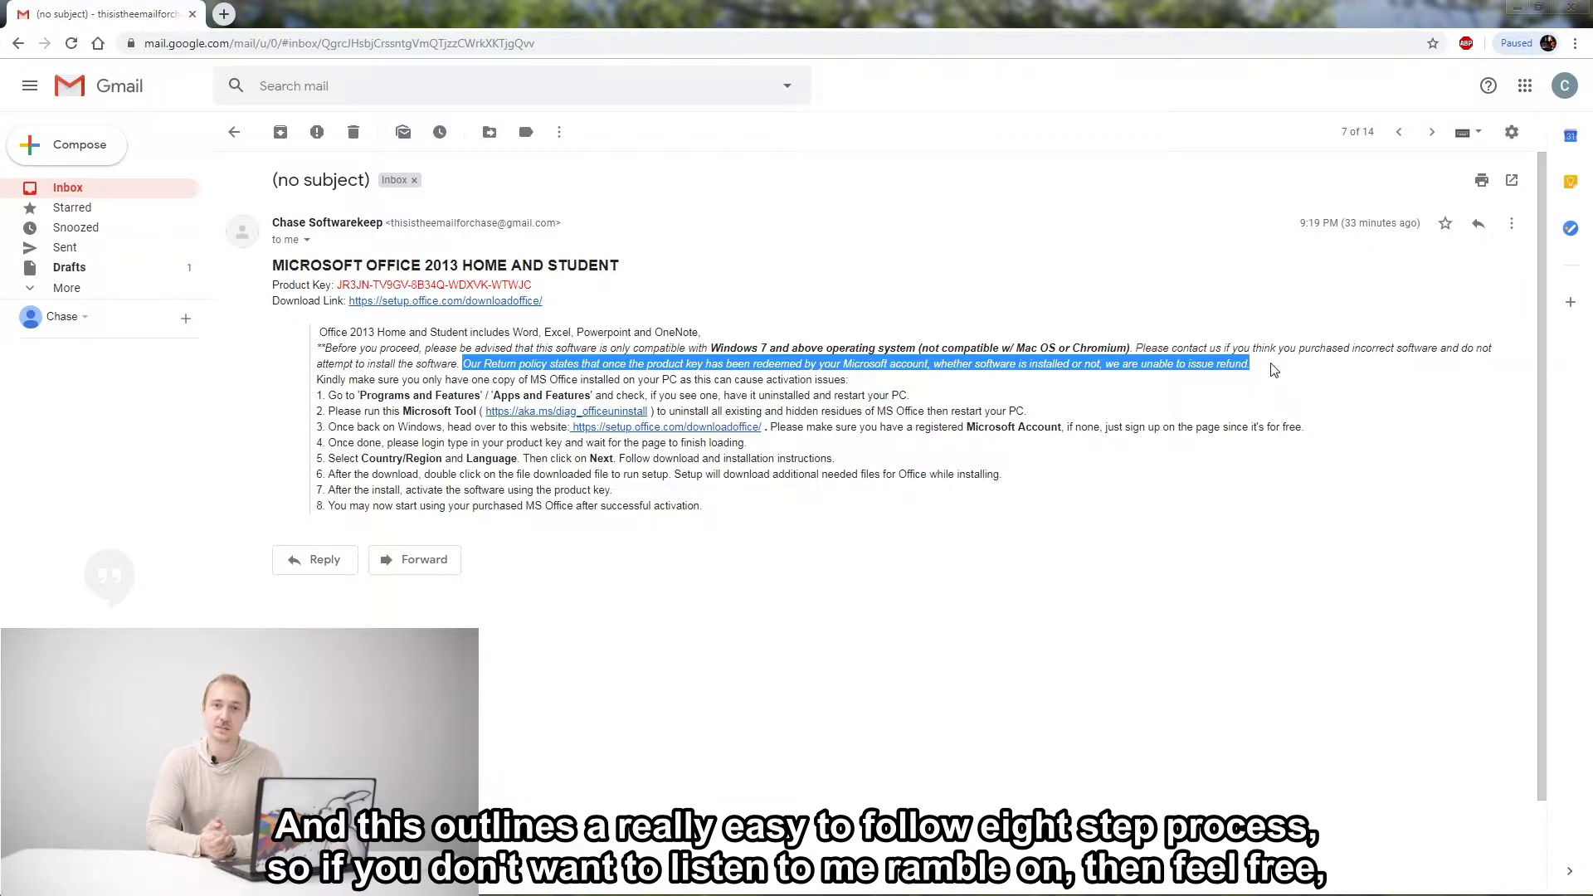
{"action": "left_click", "coordinate": [1274, 369]}
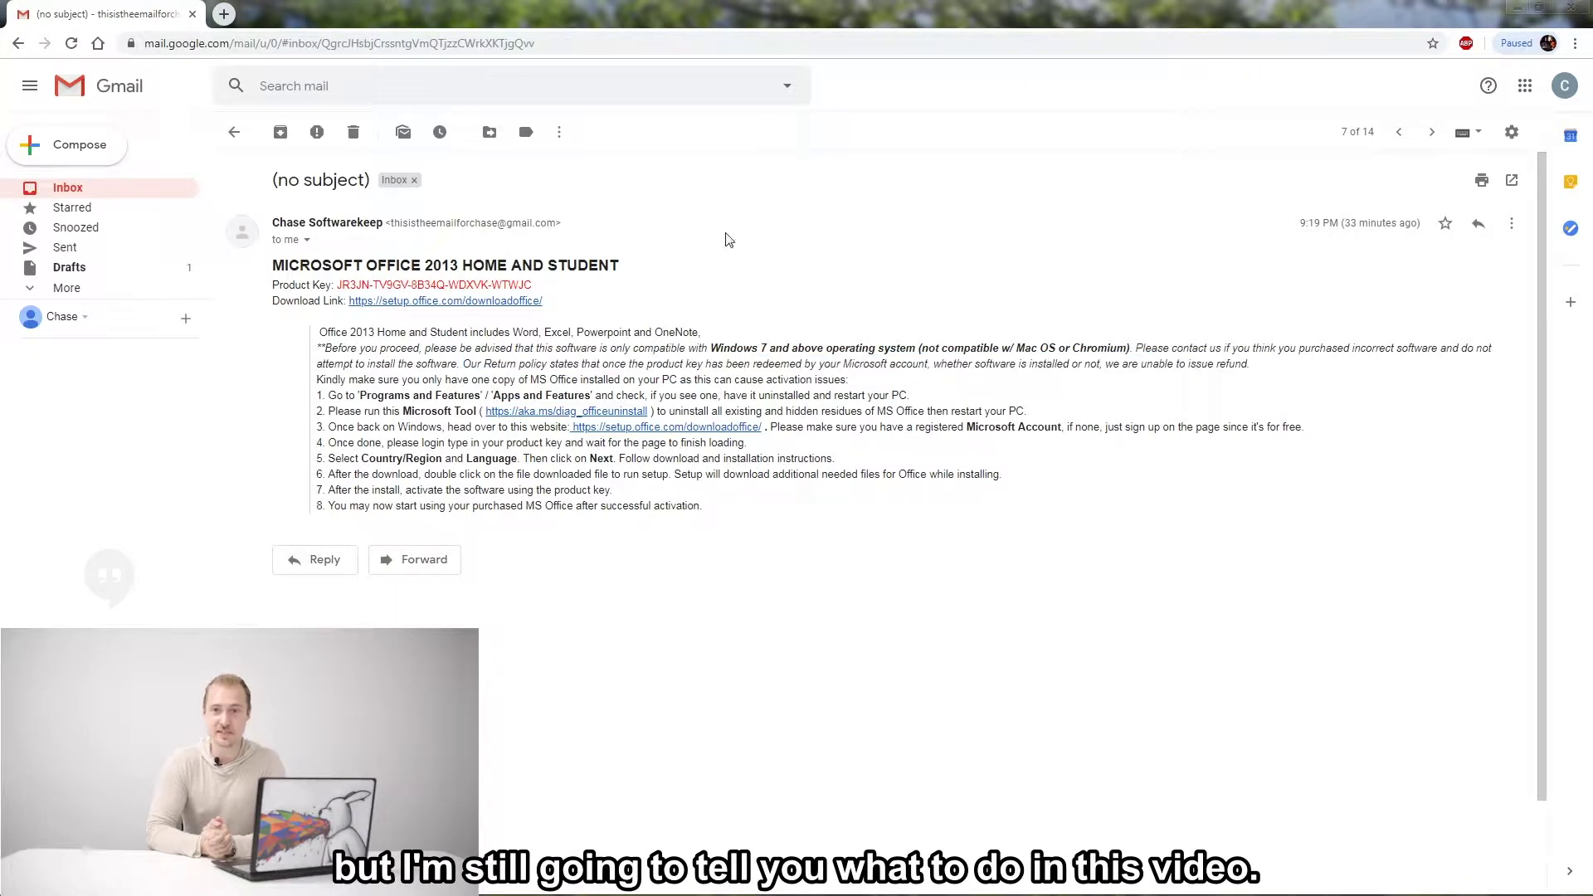
{"action": "left_click", "coordinate": [480, 302]}
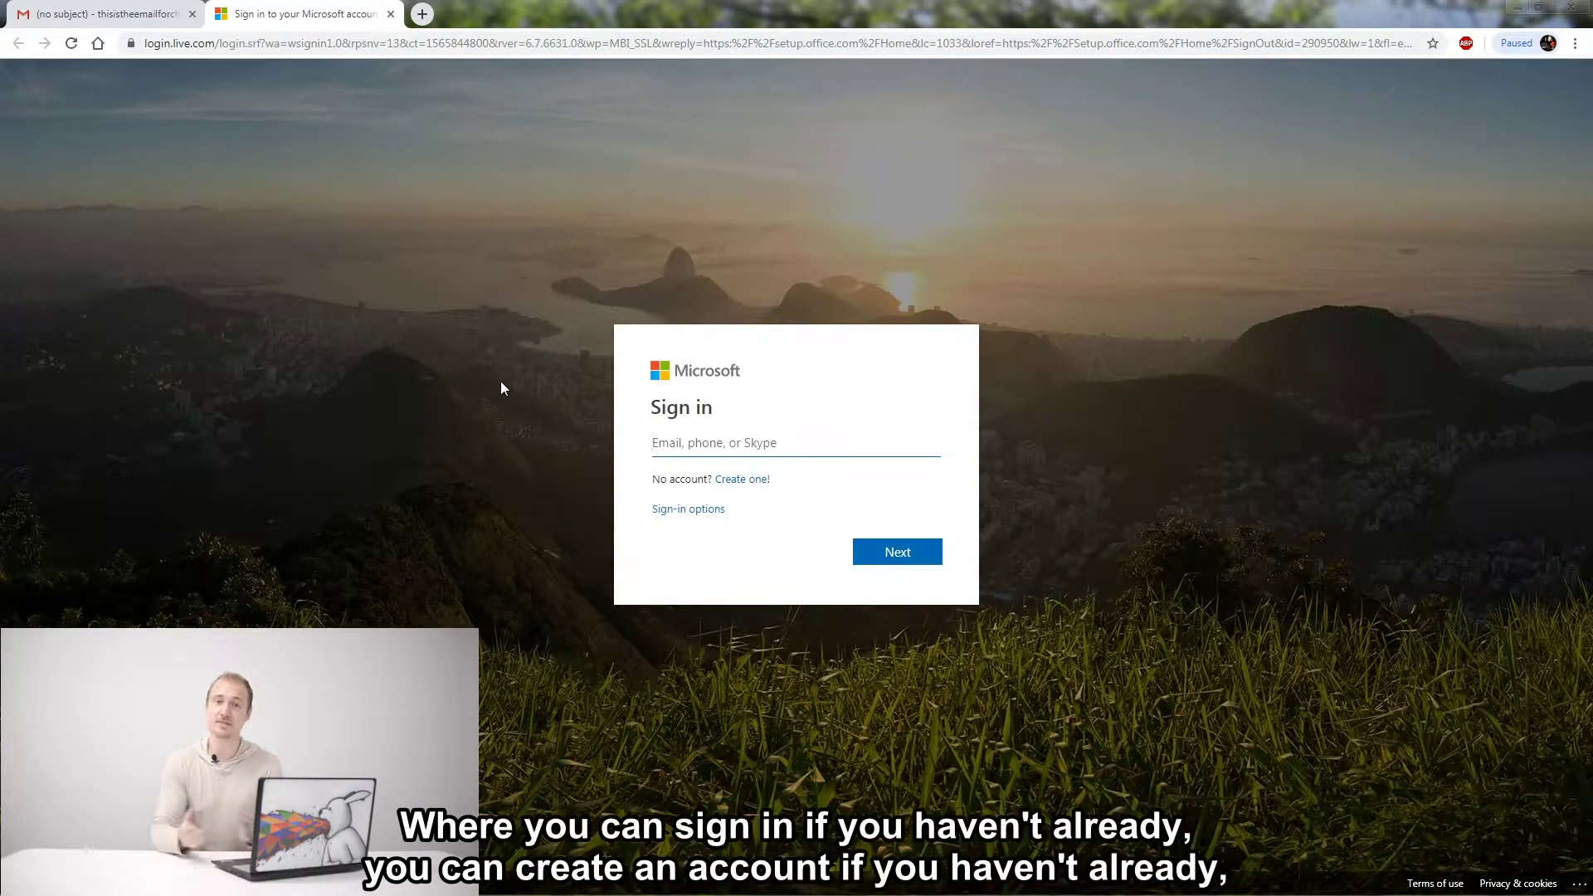
- Sign in with the Microsoft account e-mail and password, reaching the product key step
{"action": "key", "text": "ctrl+v"}
{"action": "key", "text": "Return"}
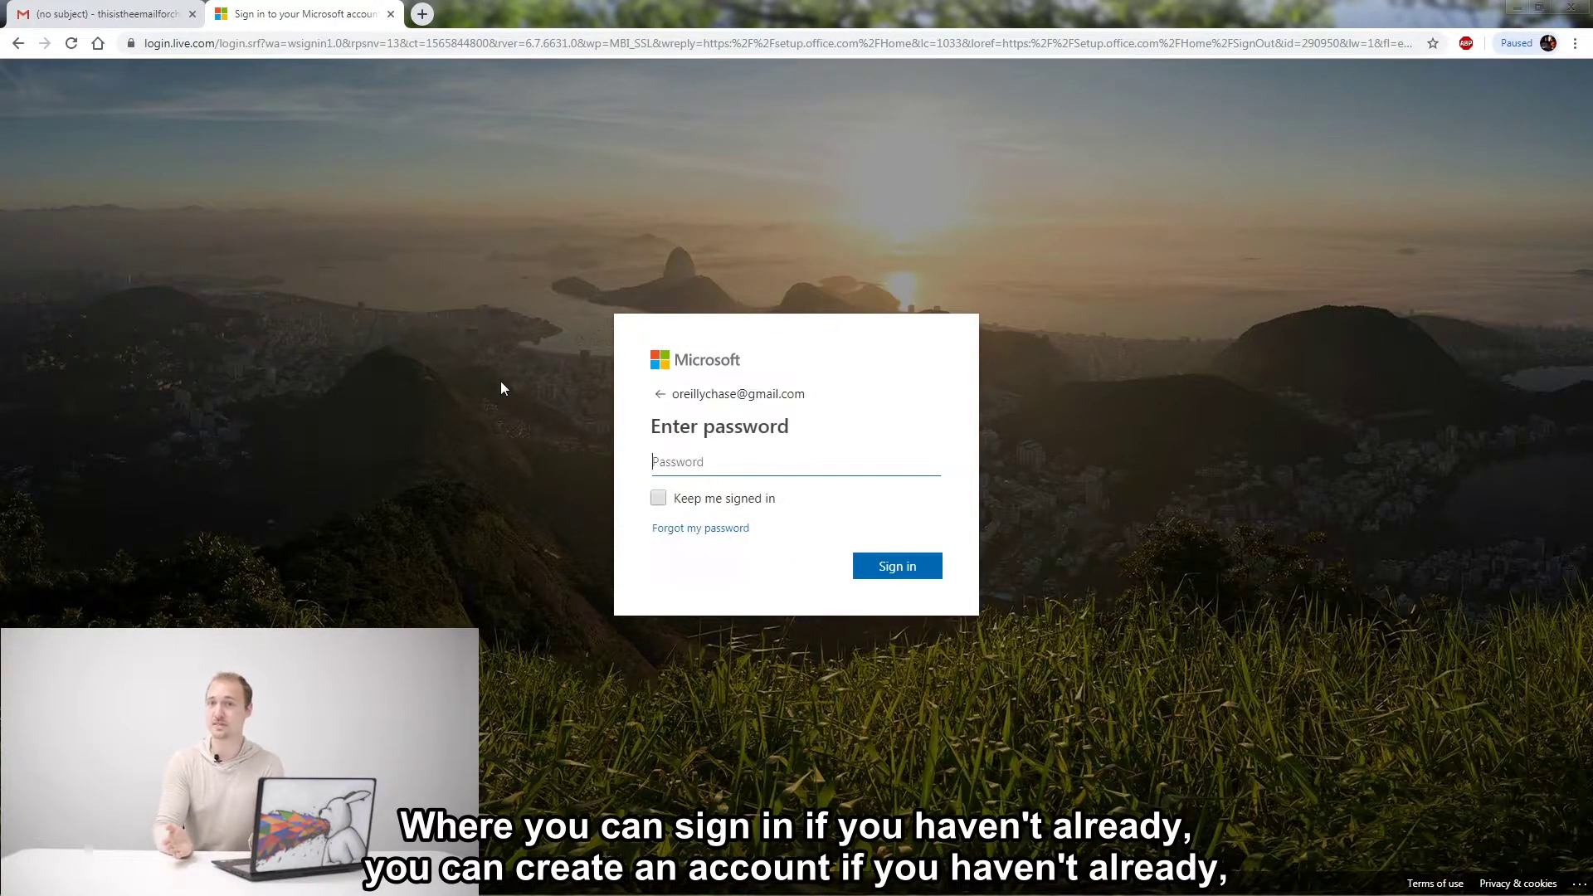
{"action": "type", "text": "**********"}
{"action": "key", "text": "Return"}
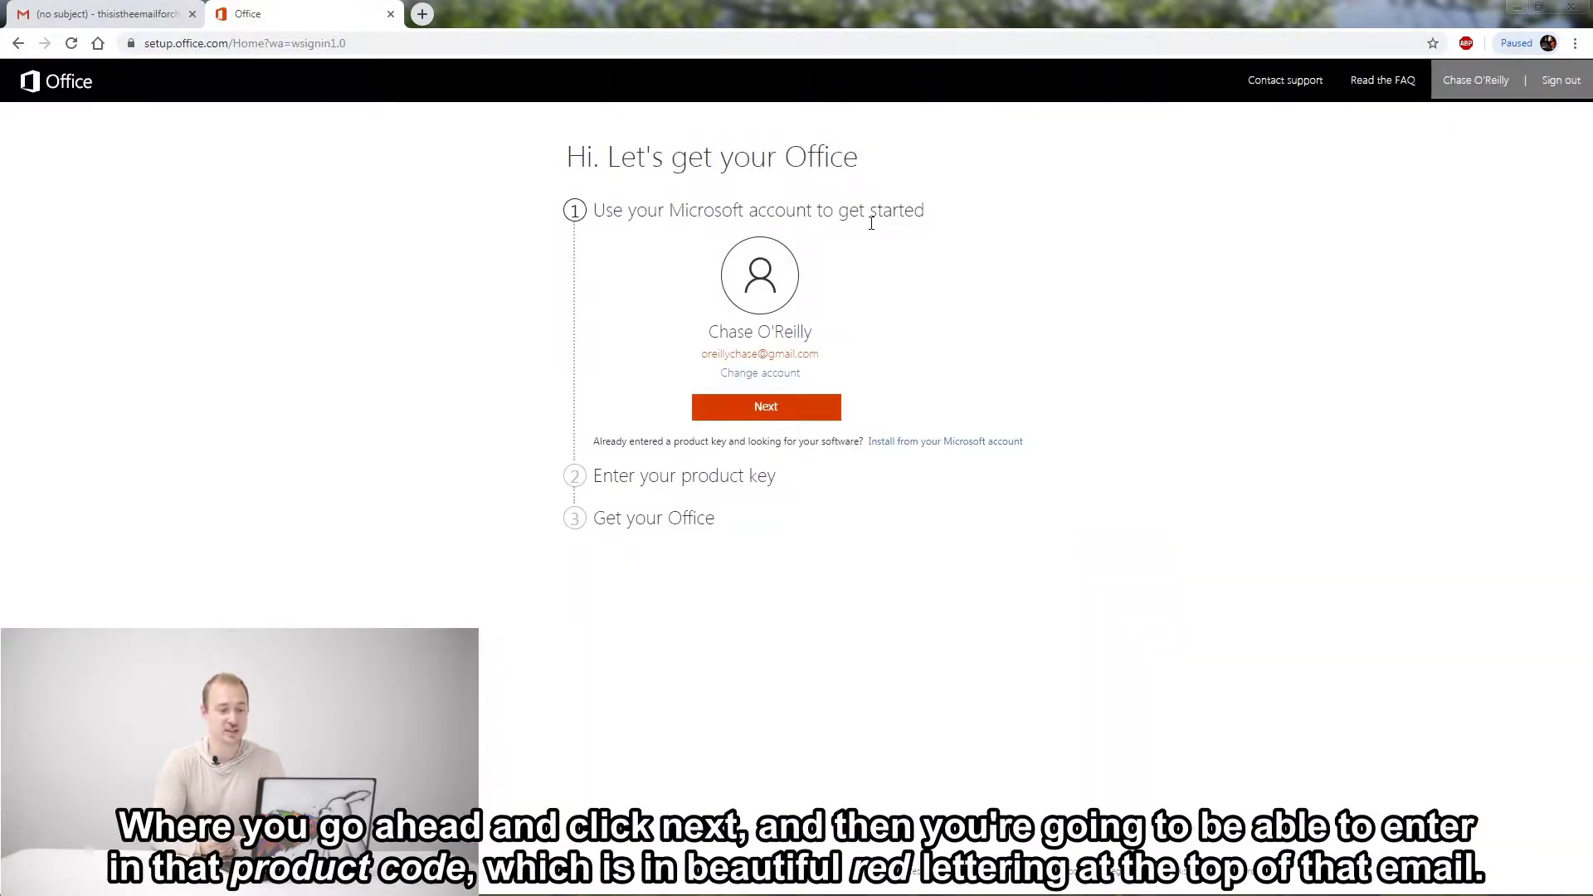
{"action": "left_click", "coordinate": [755, 408]}
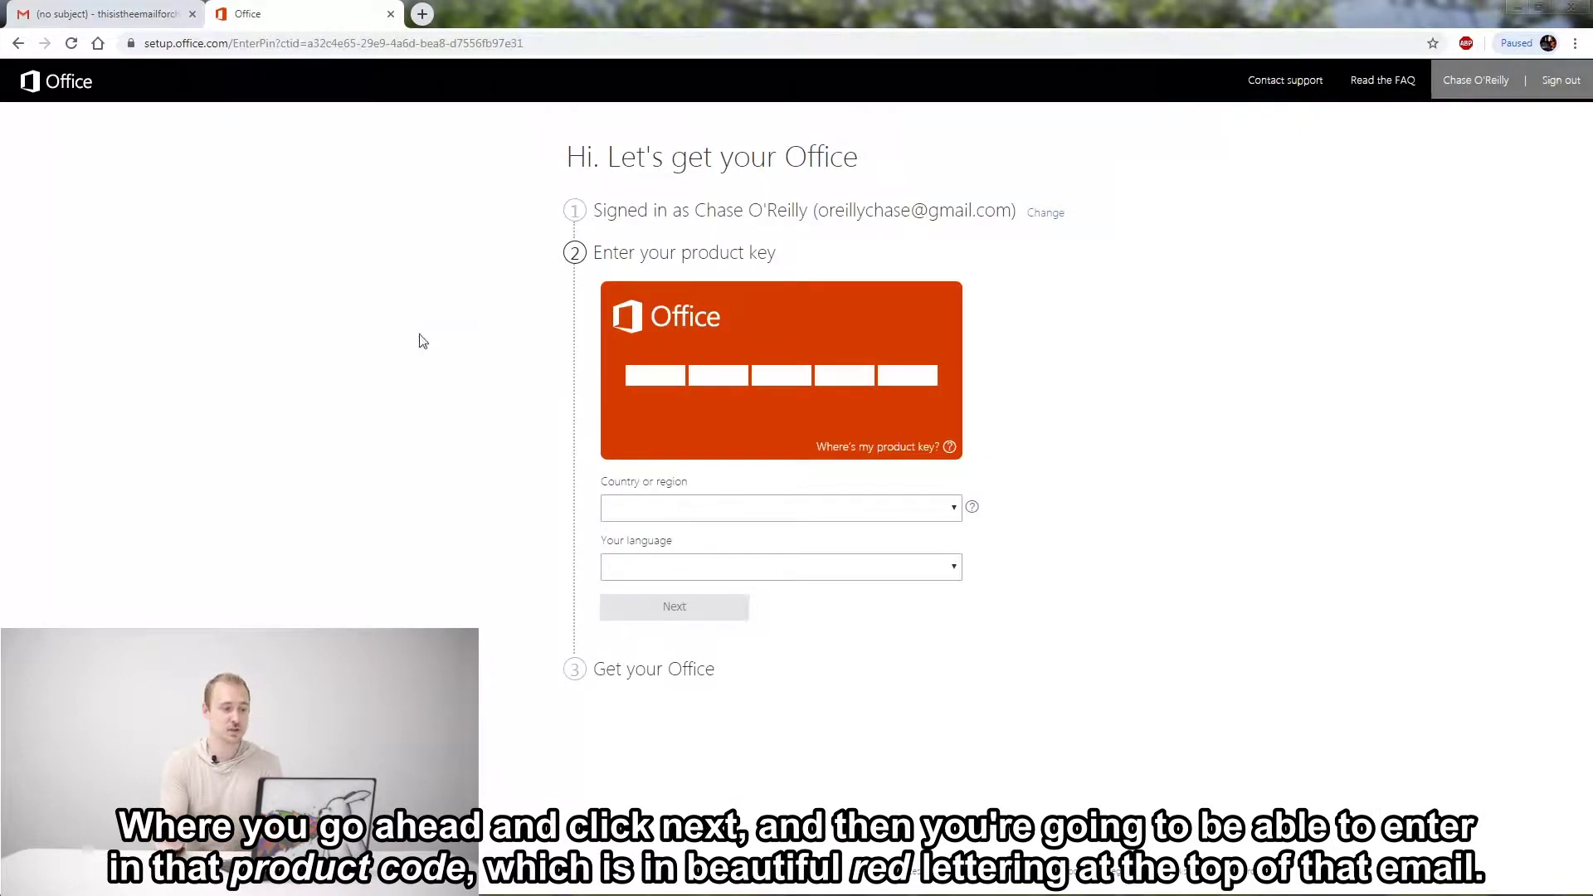
- Copy the product key from the order email and paste it into the key fields
{"action": "left_click", "coordinate": [97, 15]}
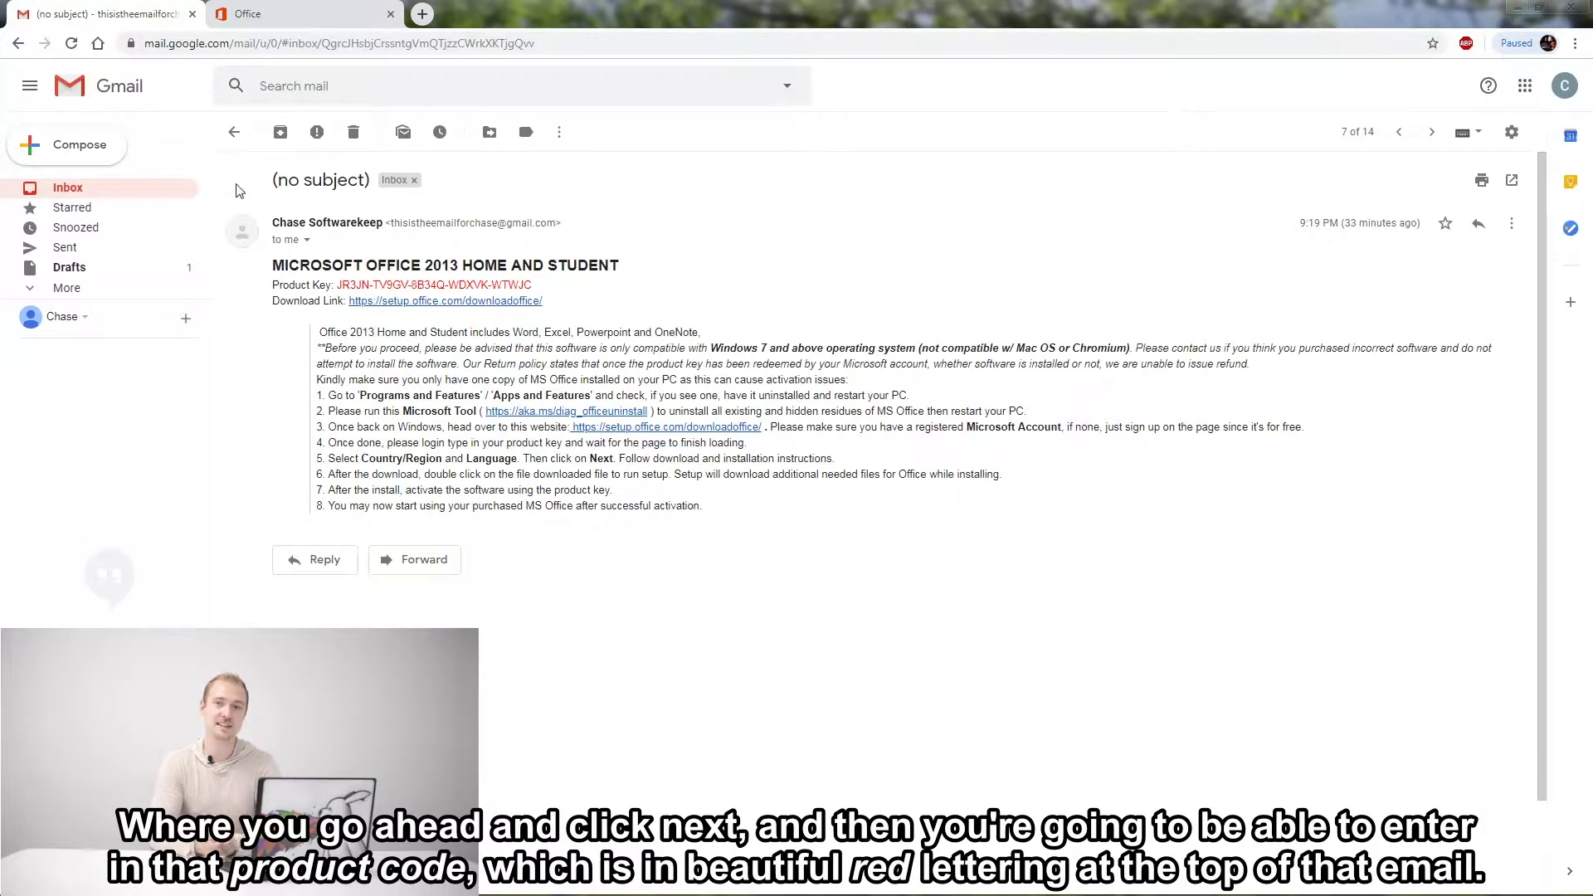
{"action": "left_click_drag", "start_coordinate": [337, 287], "coordinate": [532, 290]}
{"action": "right_click", "coordinate": [504, 284]}
{"action": "left_click", "coordinate": [531, 295]}
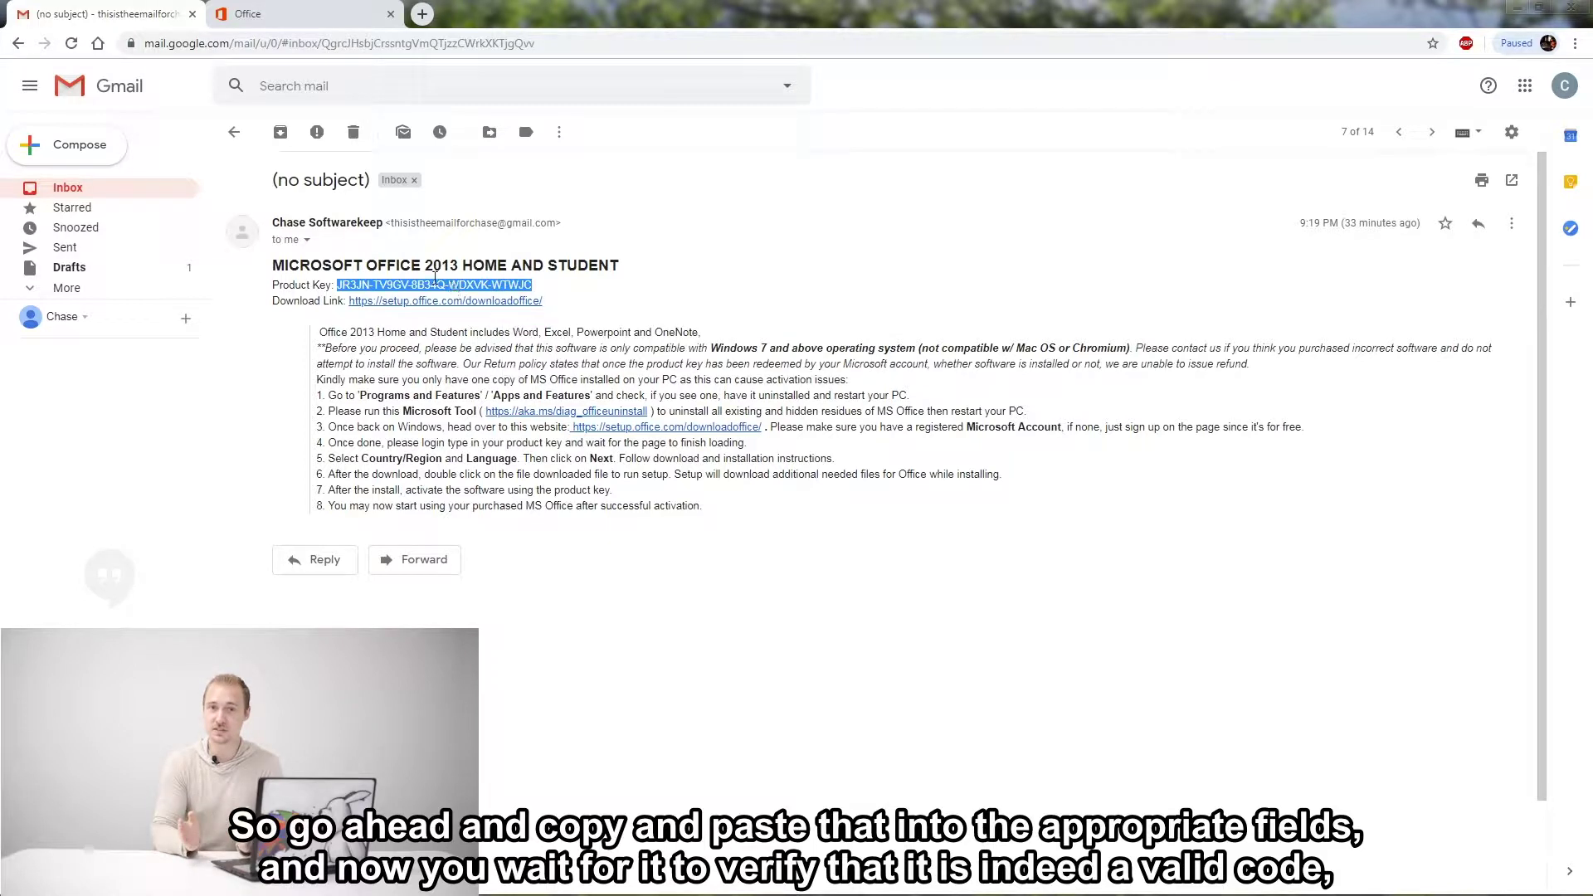
{"action": "left_click", "coordinate": [258, 14]}
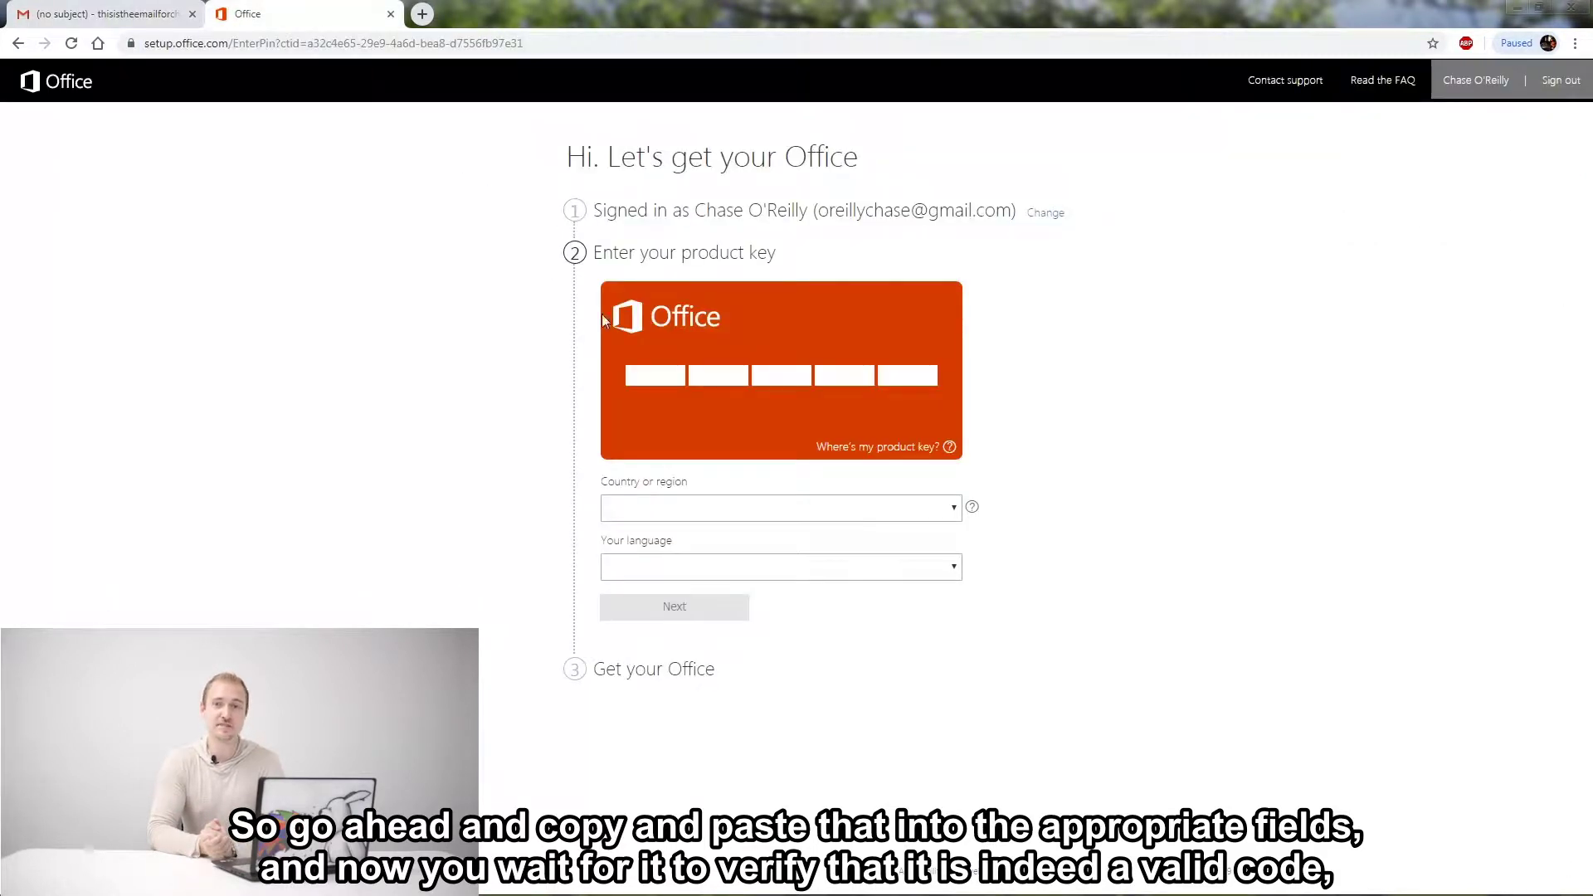
{"action": "left_click", "coordinate": [661, 373]}
{"action": "right_click", "coordinate": [664, 379]}
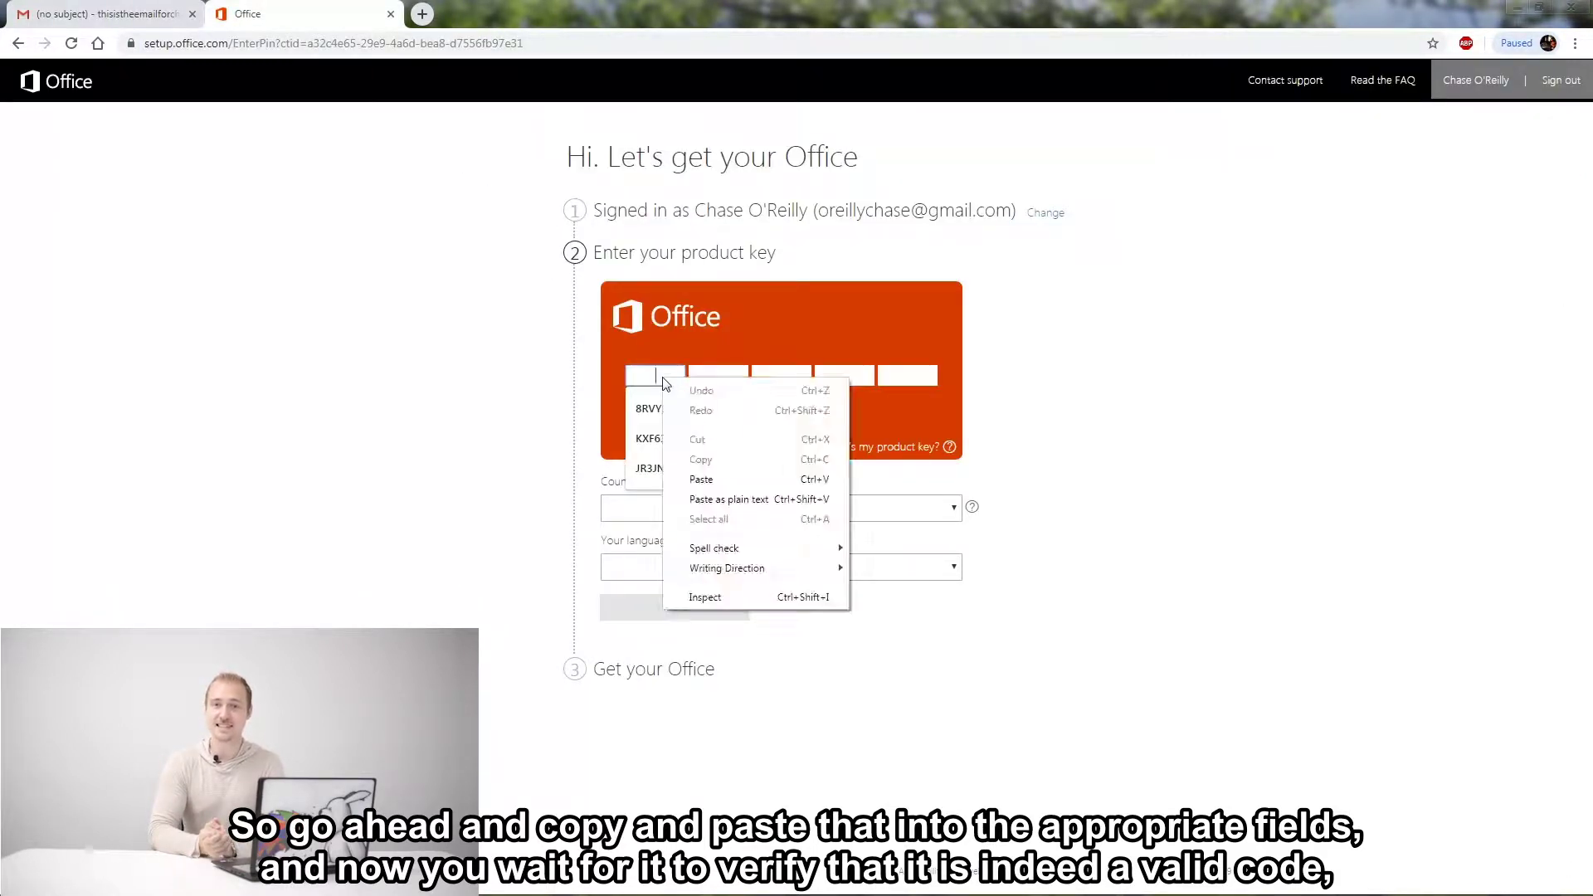
{"action": "left_click", "coordinate": [700, 480]}
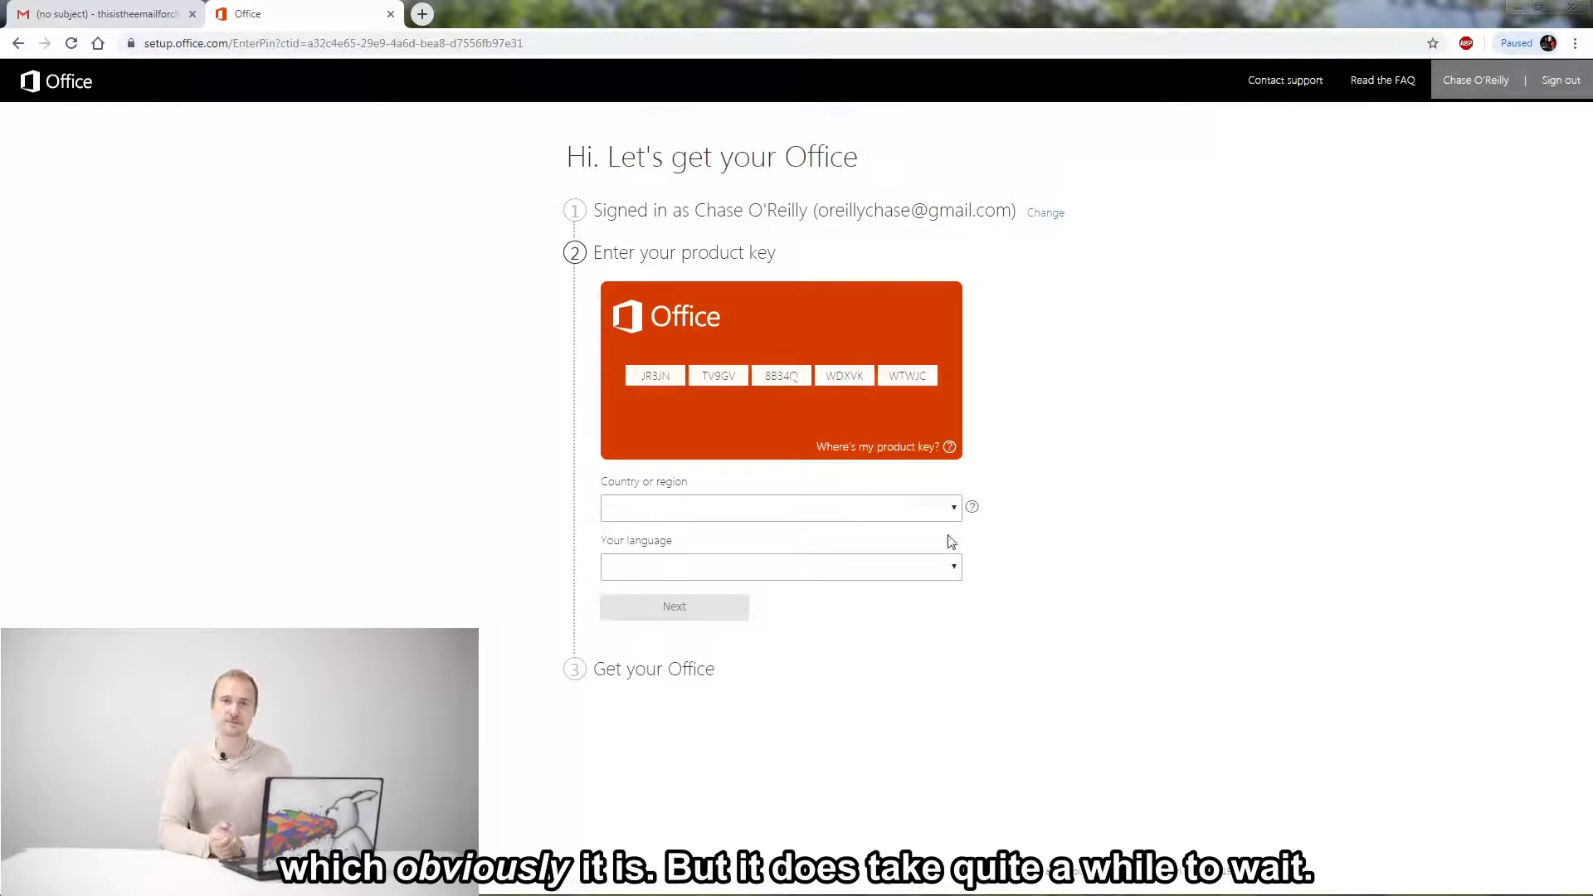
- Choose Canada as the country, keep English as the language, and confirm
{"action": "left_click", "coordinate": [954, 515]}
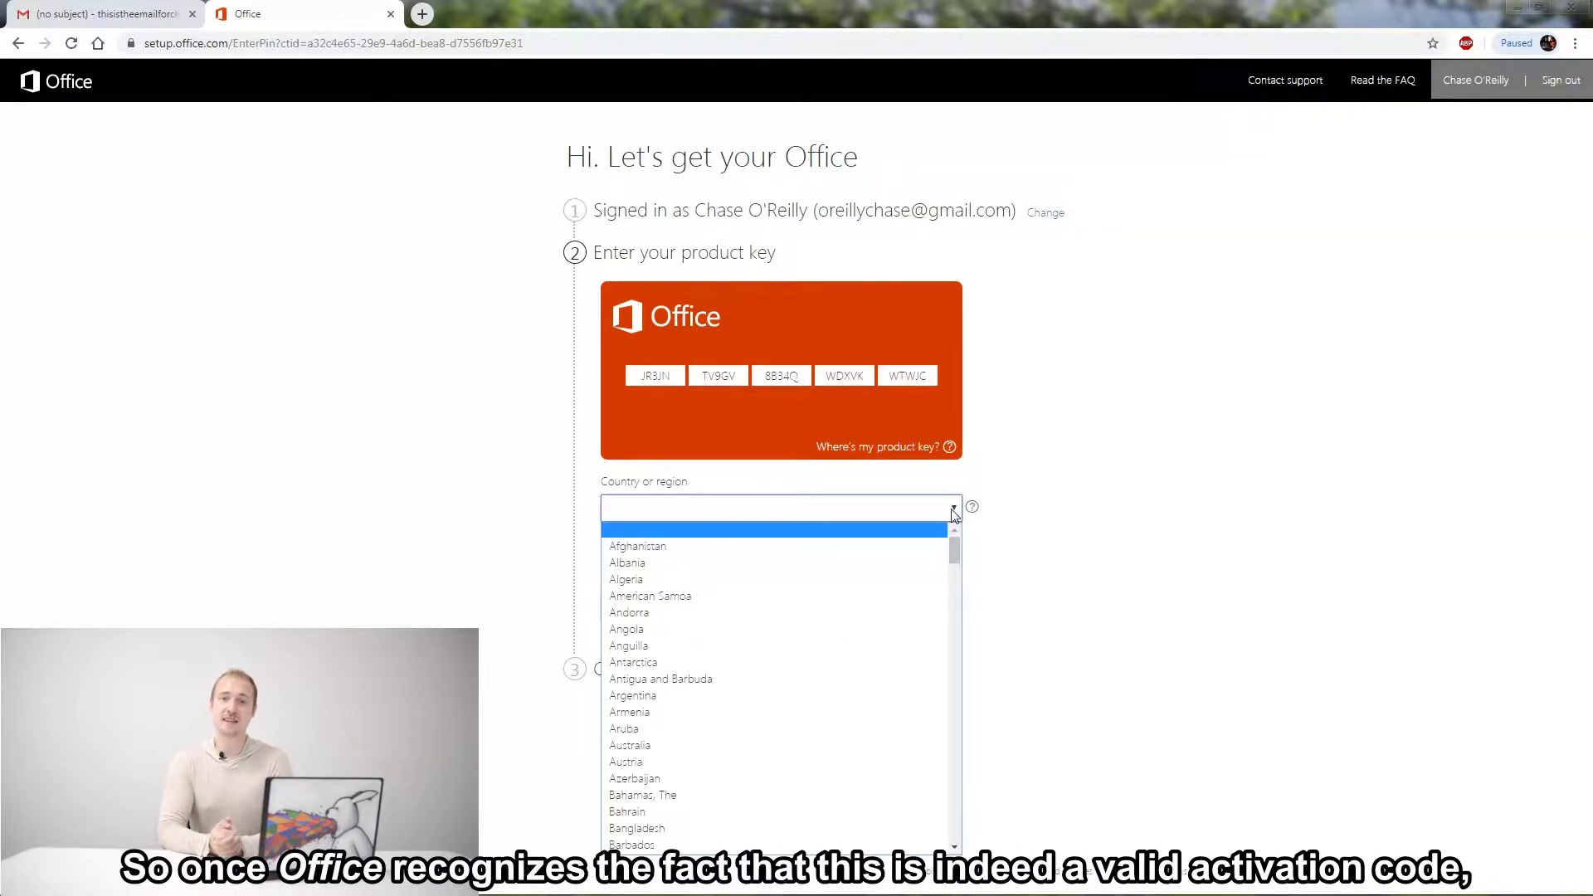
{"action": "key", "text": "c"}
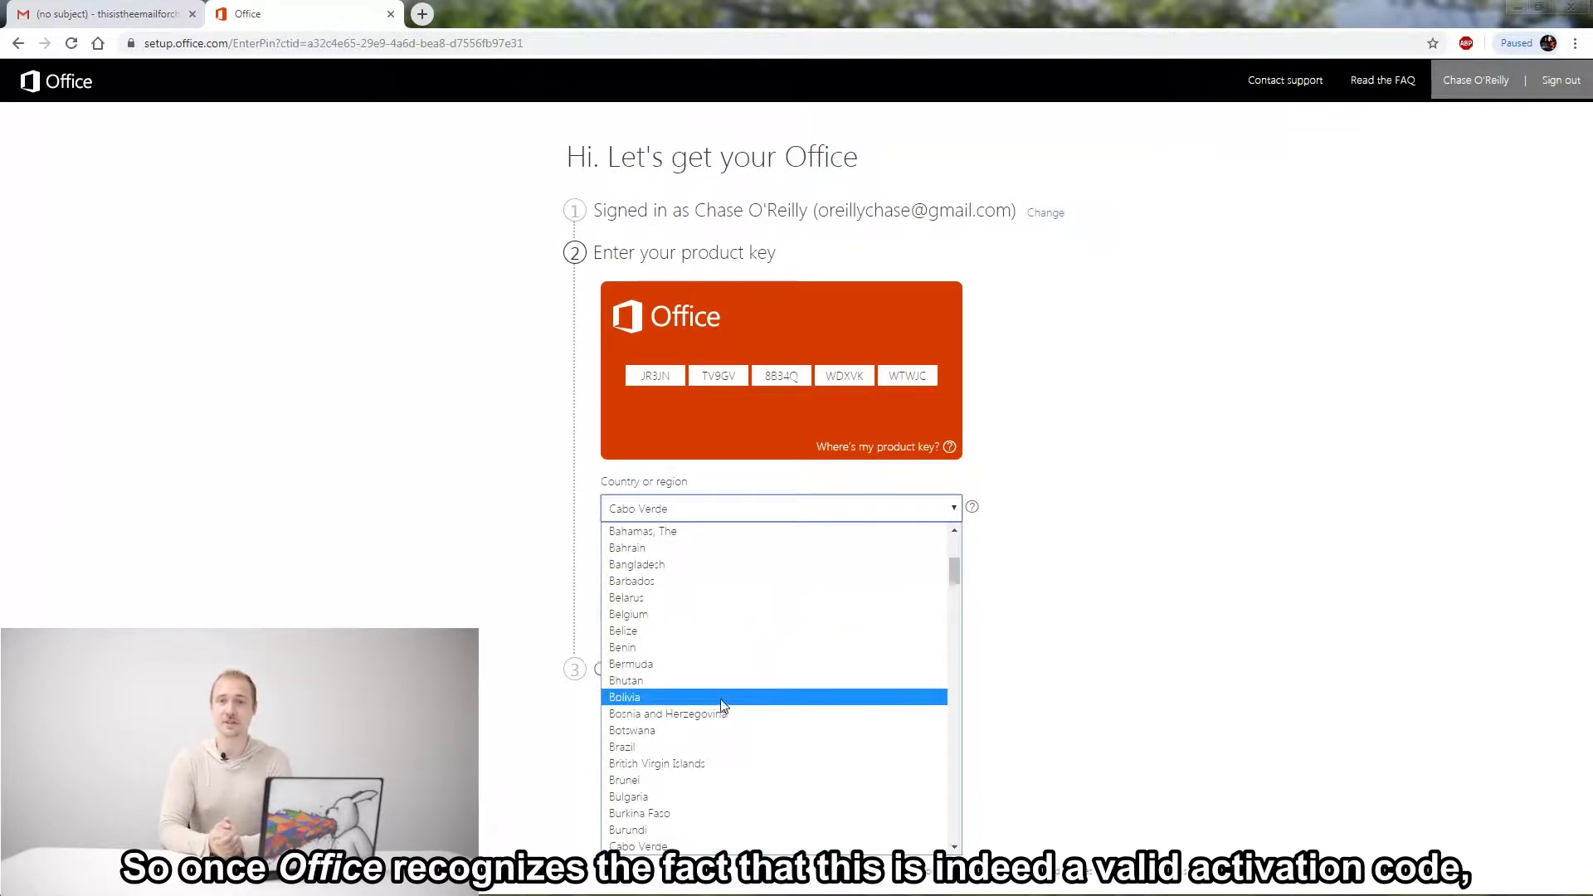
{"action": "scroll", "coordinate": [722, 709], "scroll_direction": "down", "scroll_amount": 3}
{"action": "left_click", "coordinate": [690, 727]}
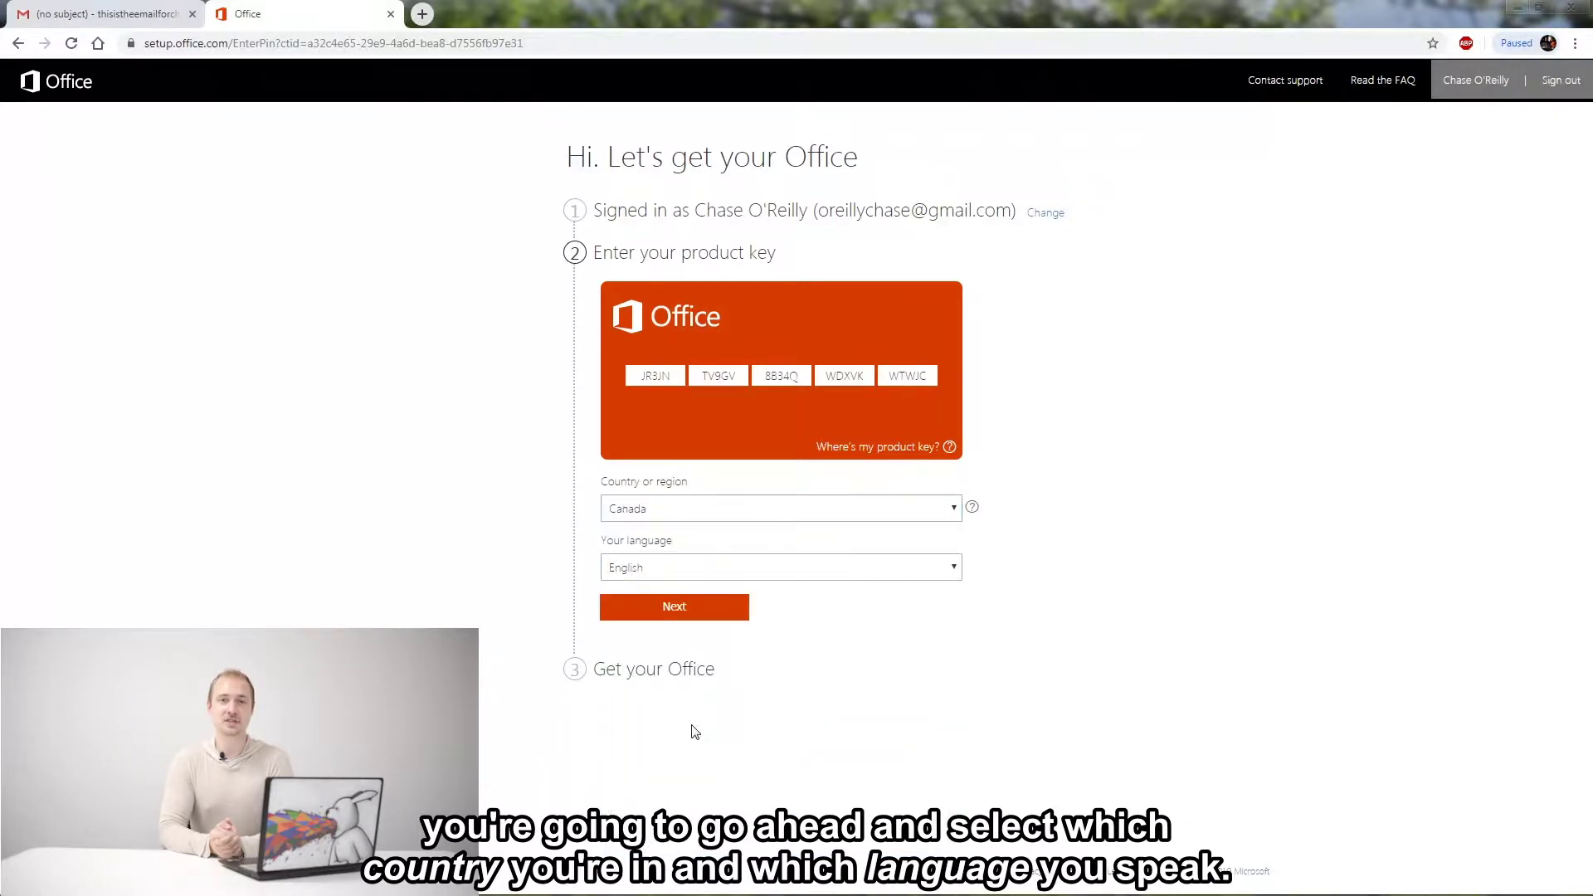
{"action": "left_click", "coordinate": [730, 578]}
{"action": "left_click", "coordinate": [731, 578]}
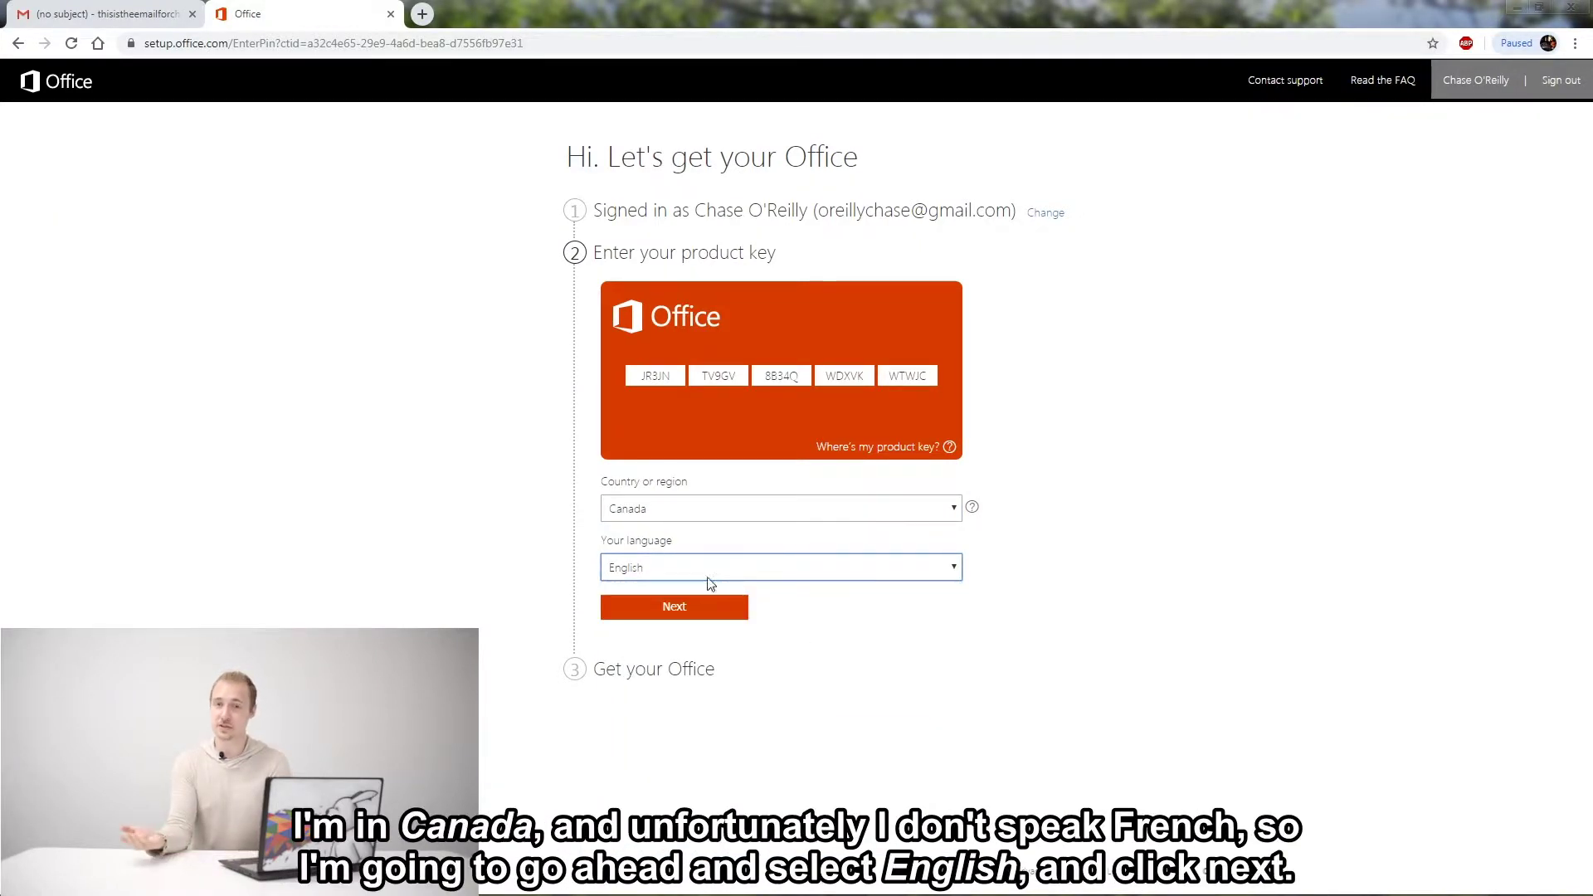
{"action": "left_click", "coordinate": [674, 609]}
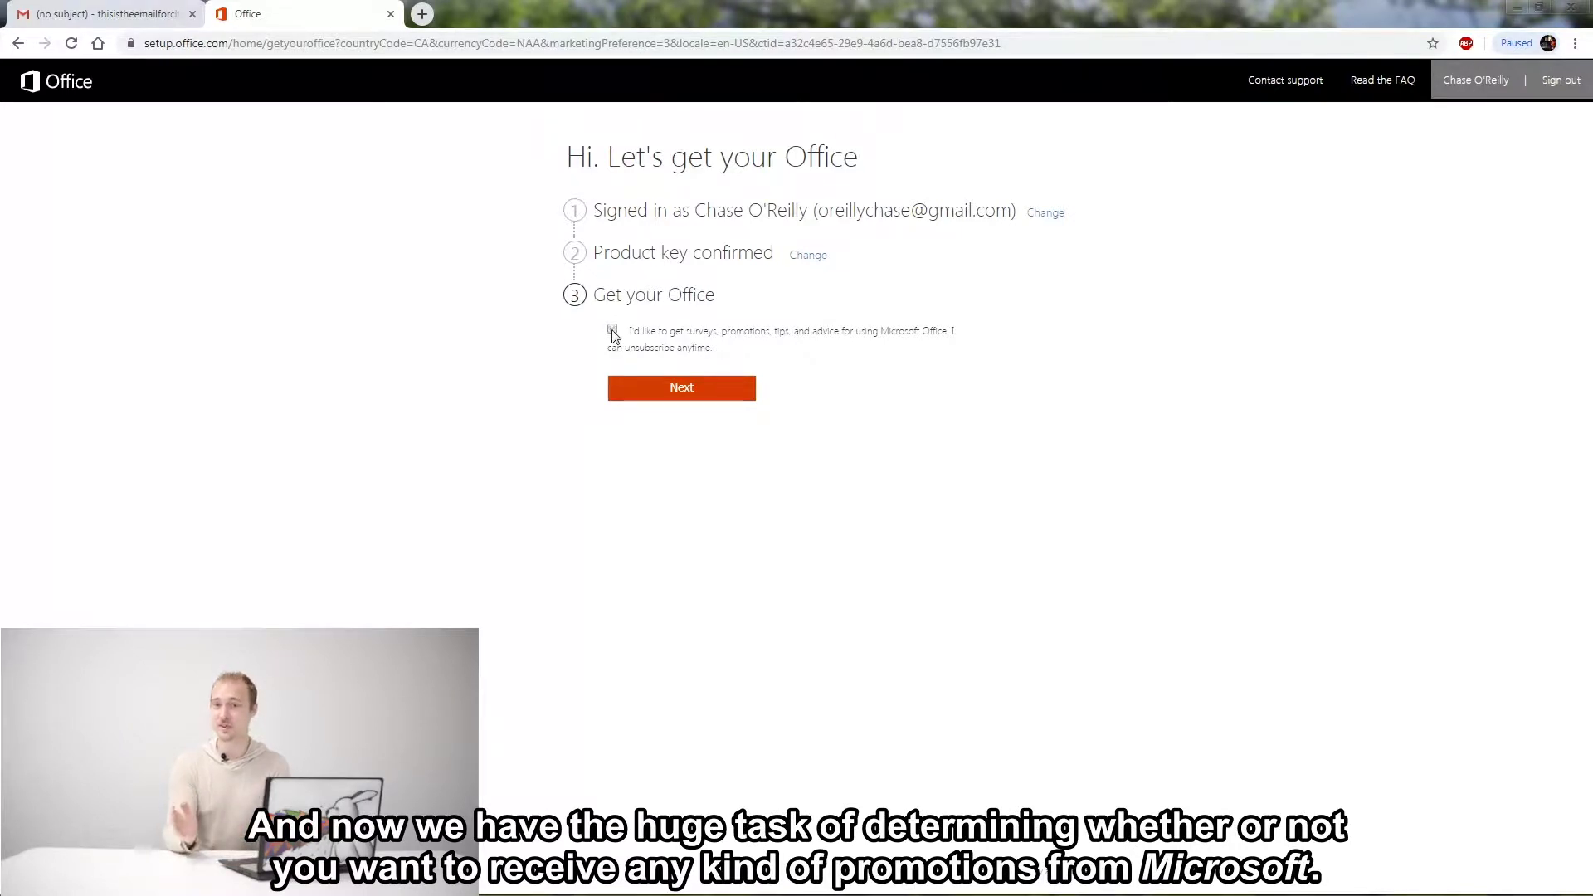
- Skip the promotions sign-up and download the Office Personal PIPC 2013 installer
{"action": "left_click", "coordinate": [676, 390]}
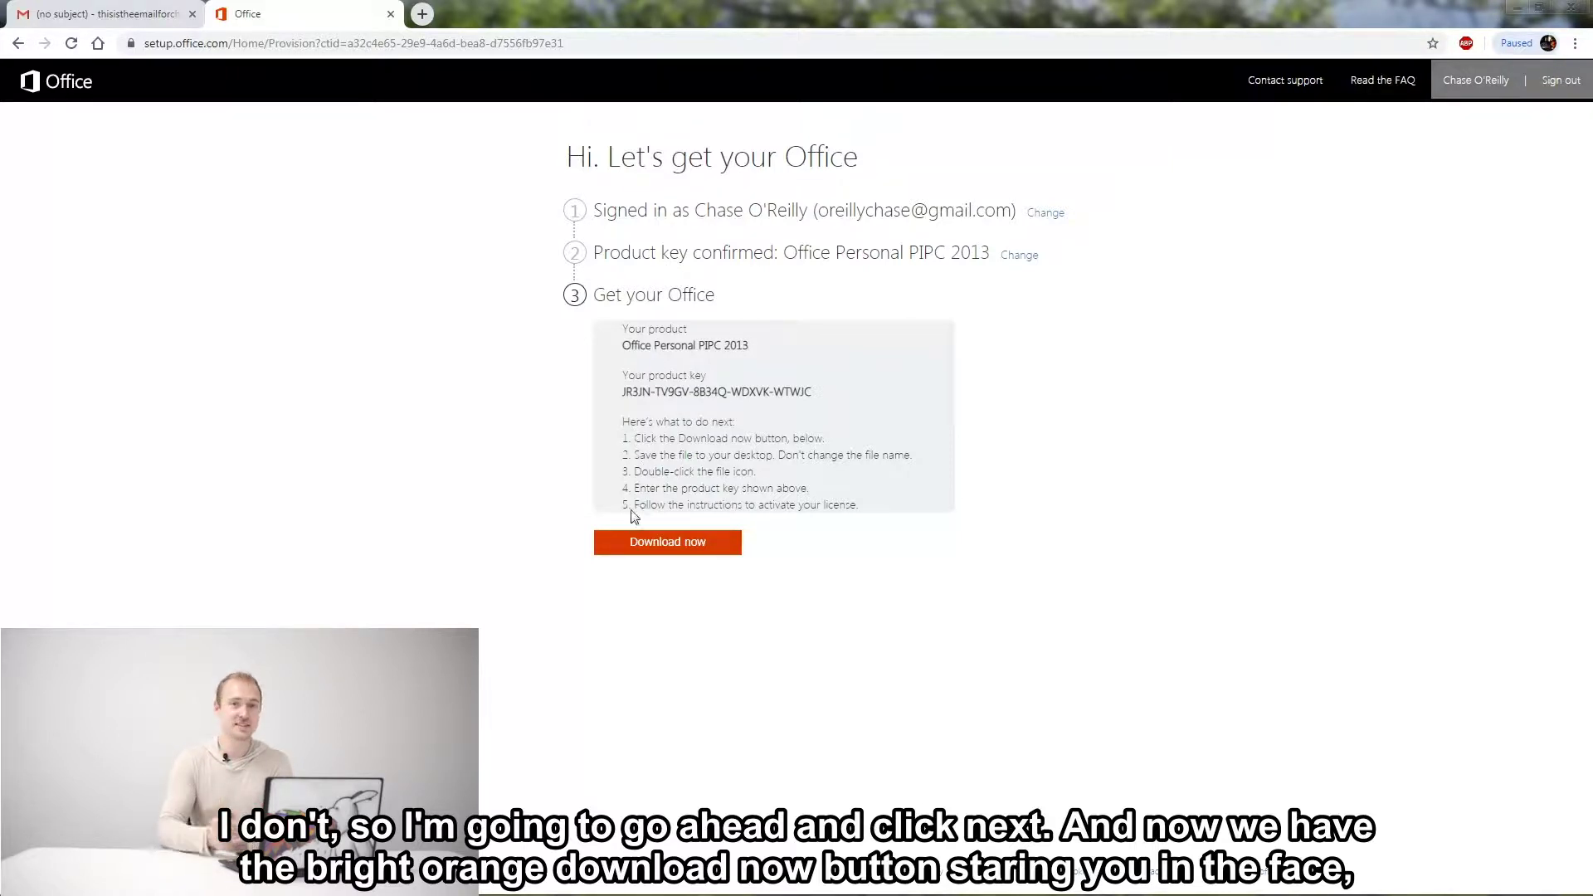
{"action": "left_click", "coordinate": [671, 546]}
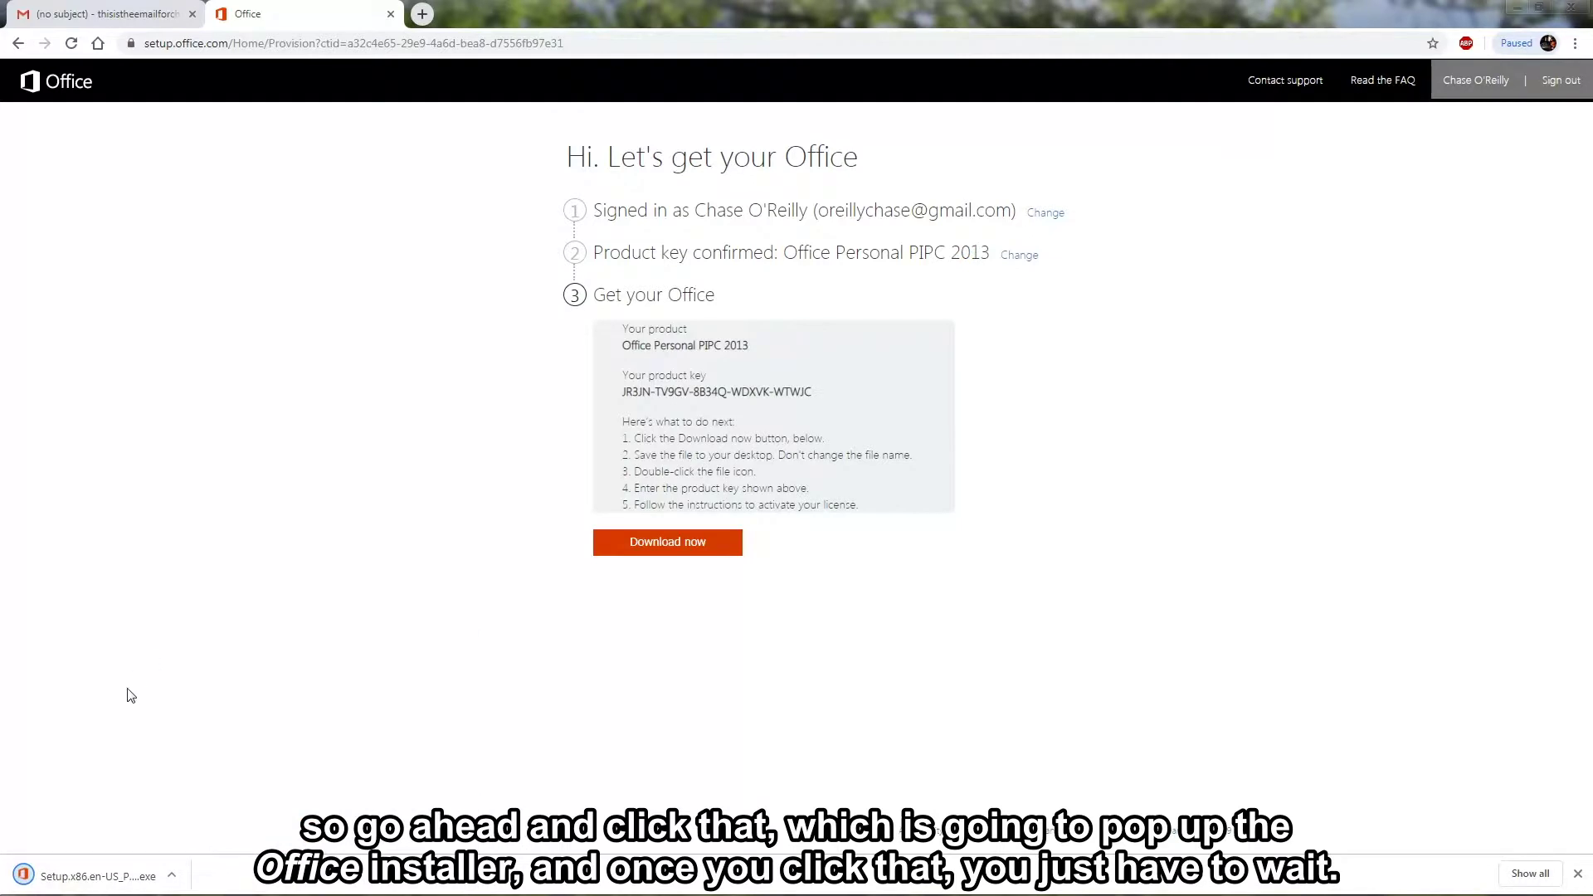
- Run the Office 2013 installer, accept the license, and skip sign-in, OneDrive intro and tour
{"action": "left_click", "coordinate": [97, 875]}
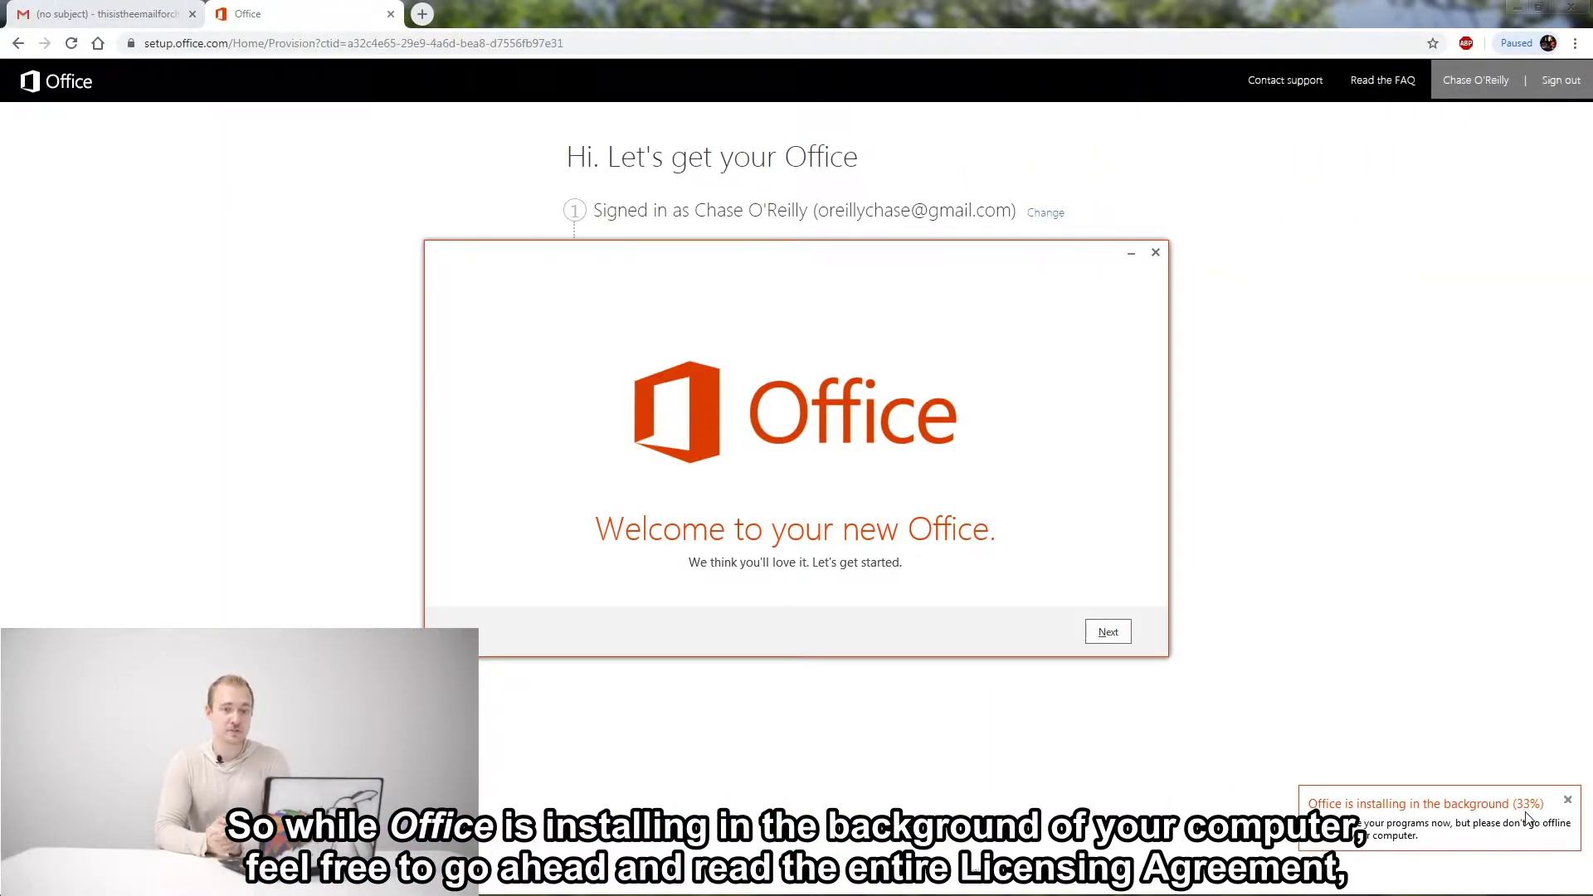
{"action": "left_click", "coordinate": [1109, 636]}
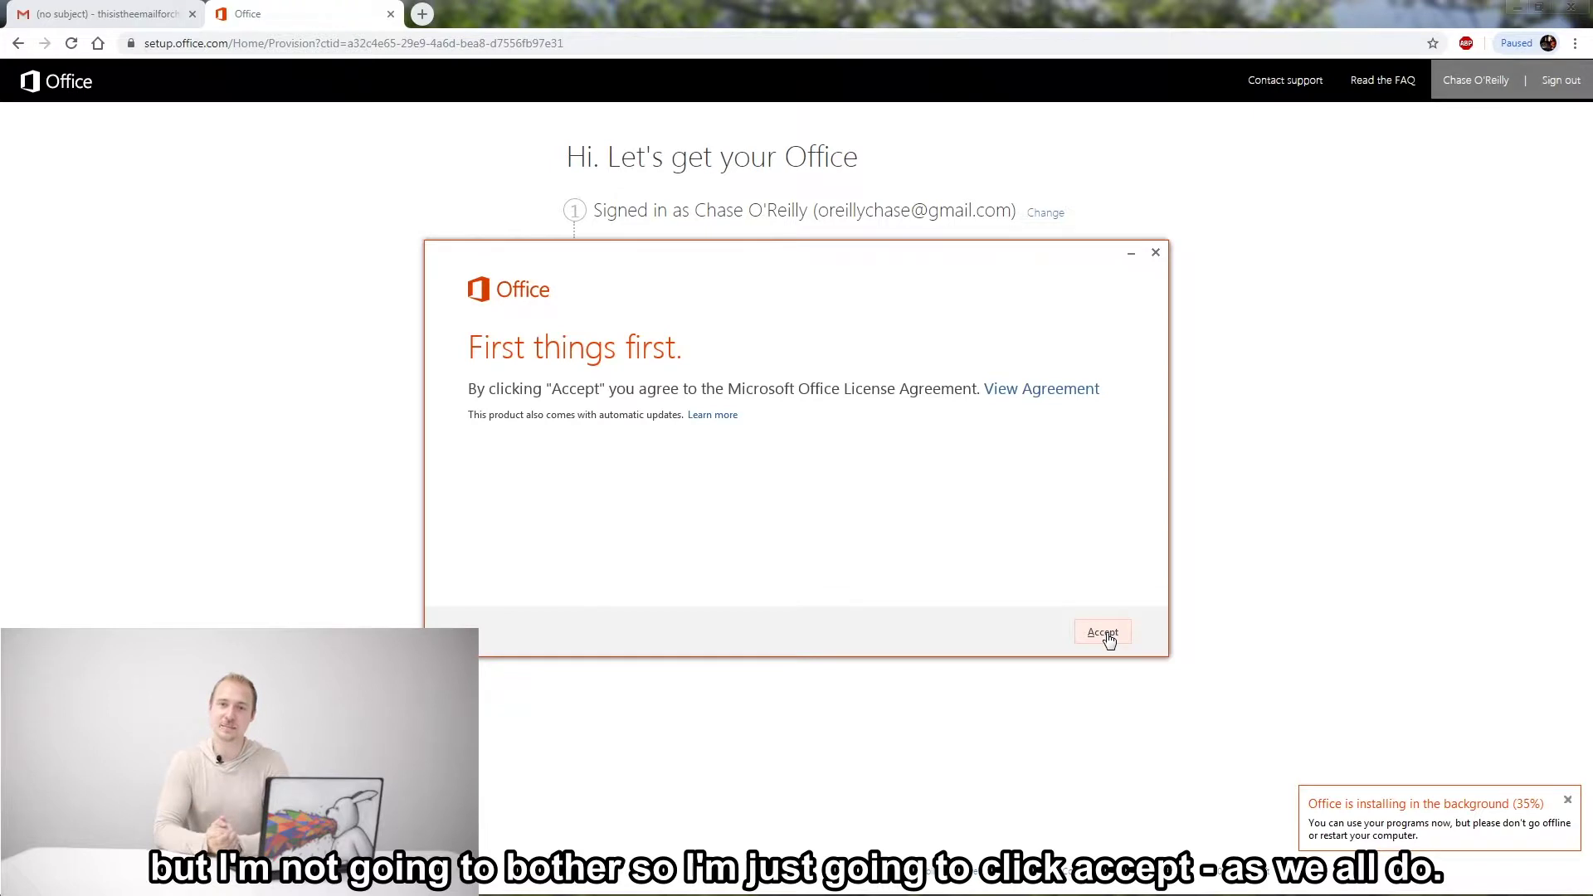
{"action": "left_click", "coordinate": [1105, 633]}
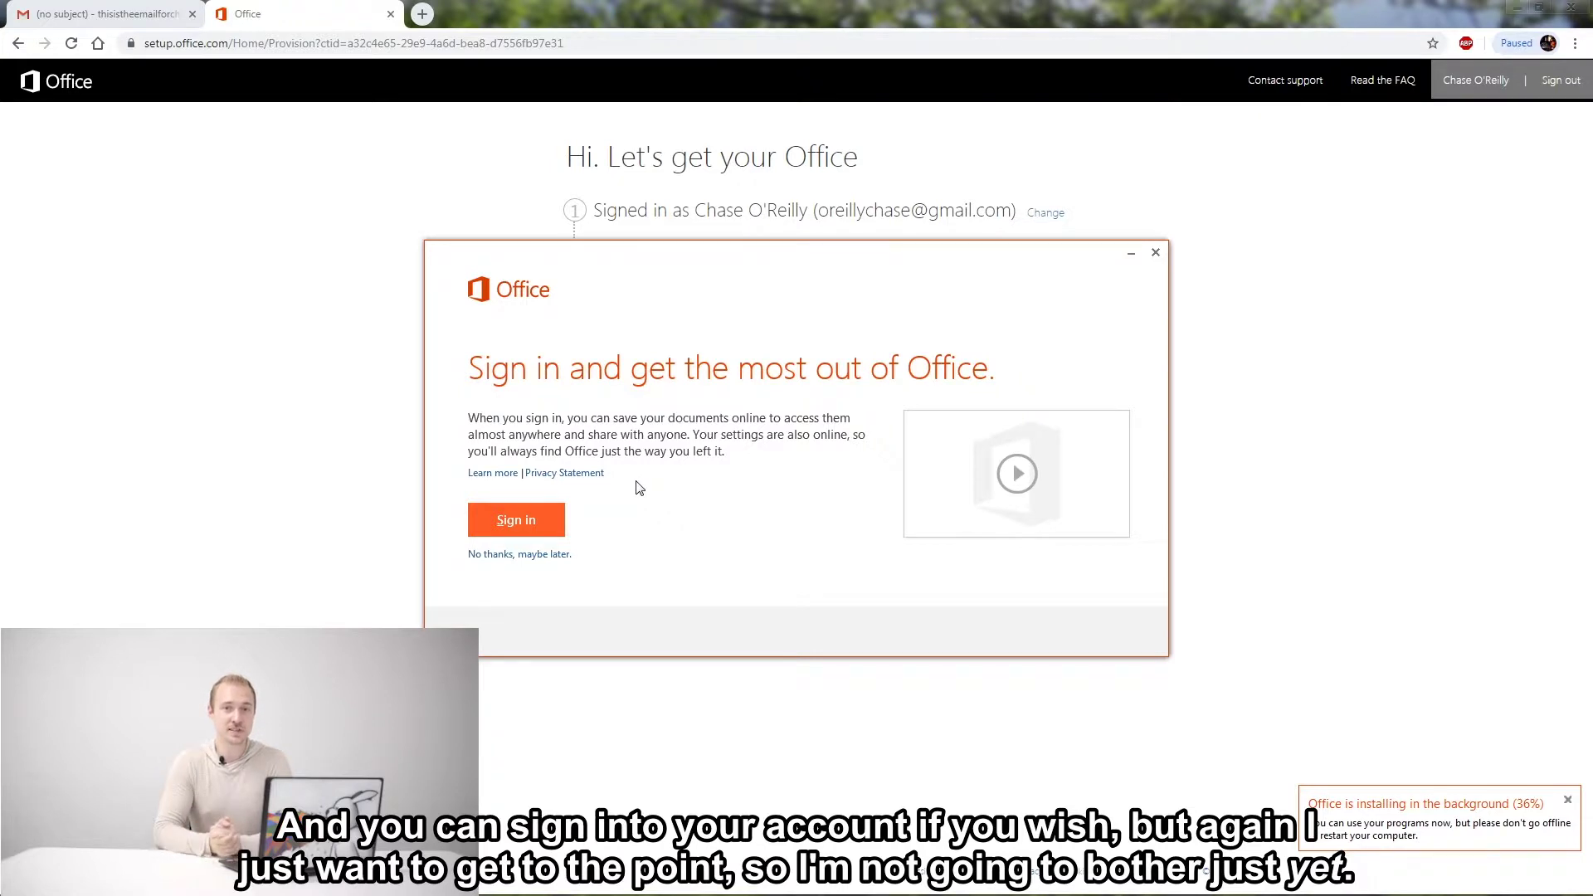
{"action": "left_click", "coordinate": [514, 554]}
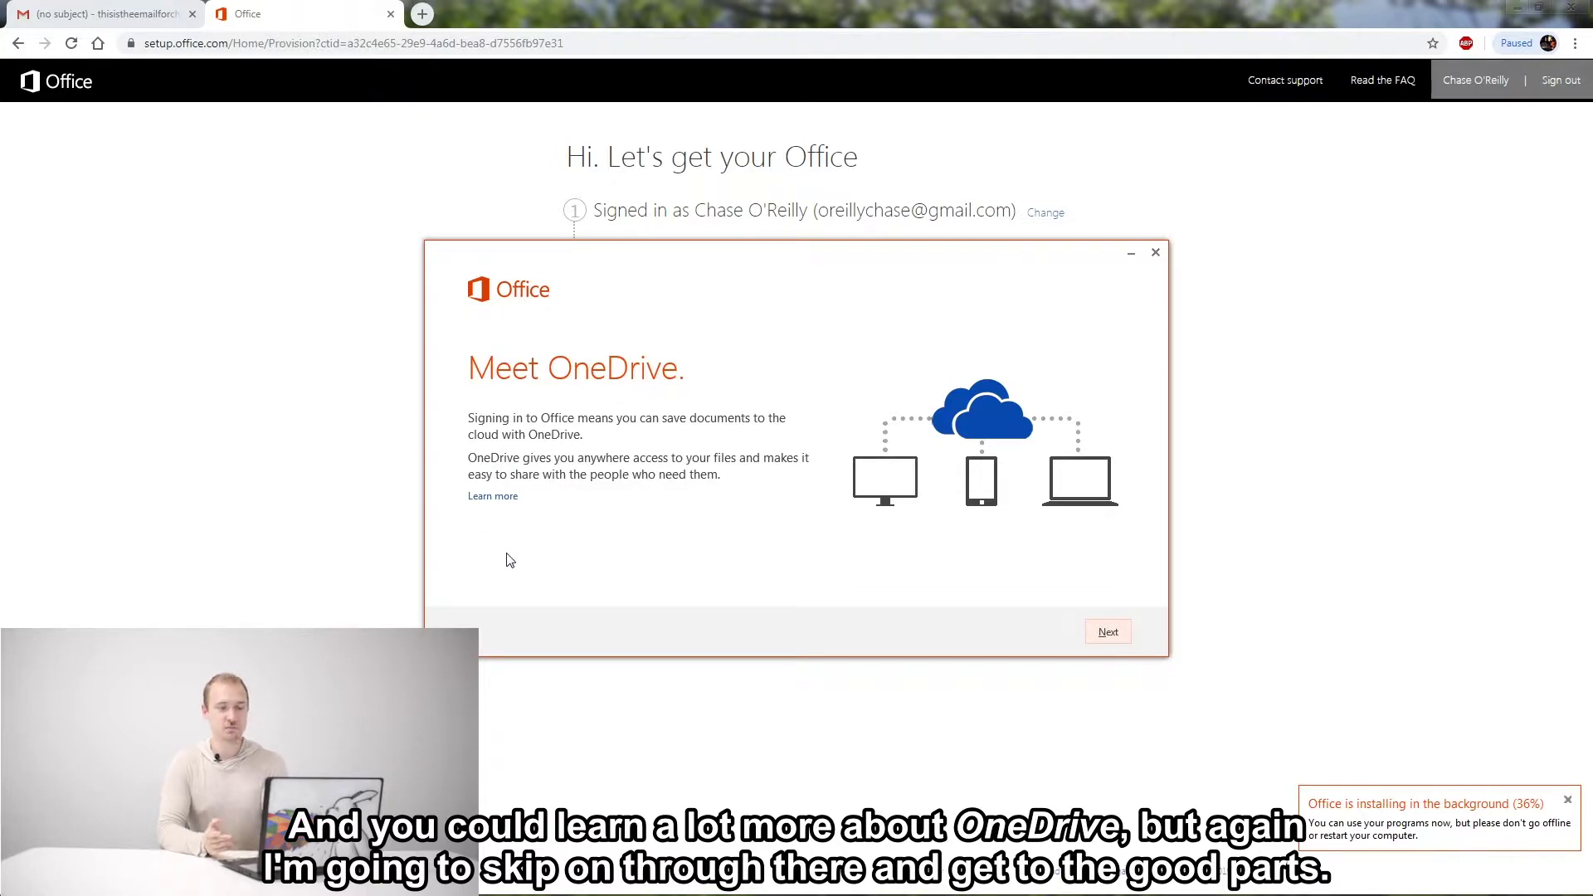
{"action": "left_click", "coordinate": [1103, 634]}
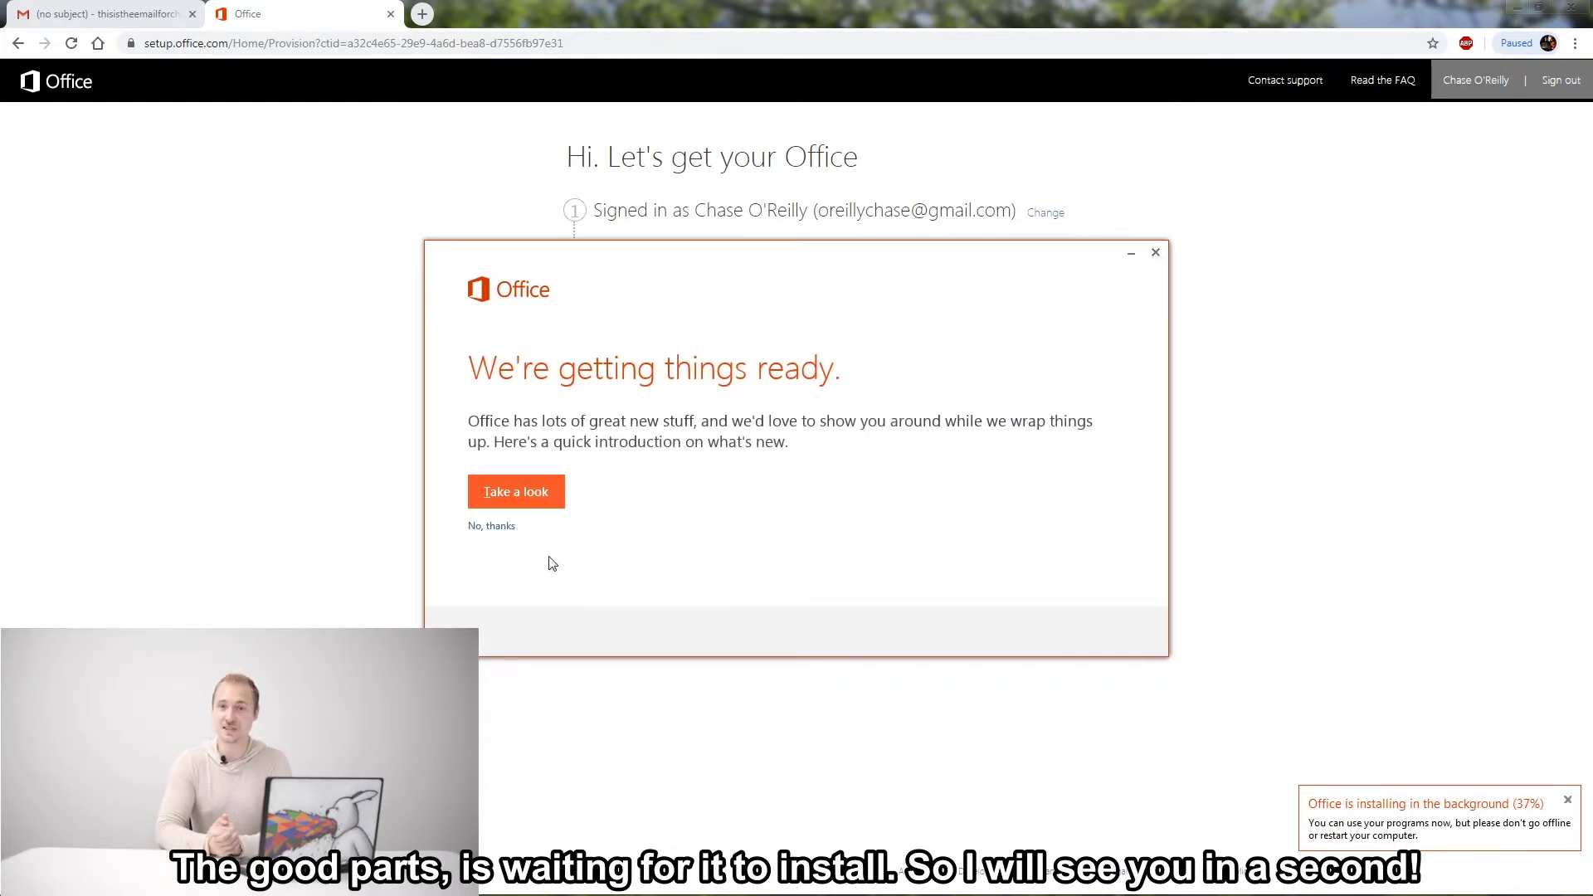
{"action": "left_click", "coordinate": [497, 526]}
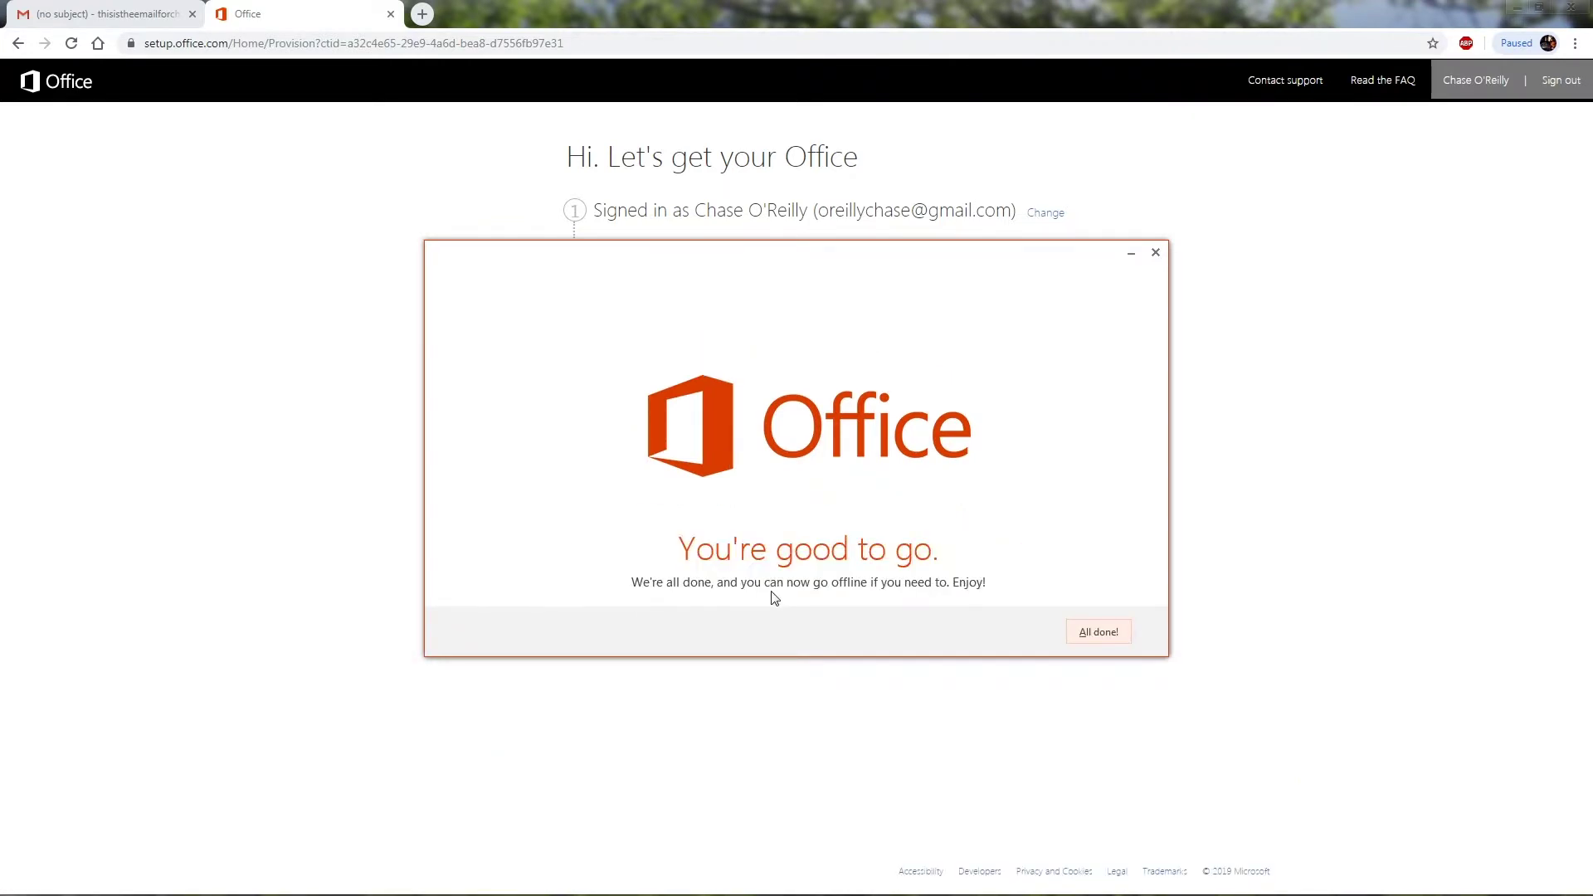
- Close the installer and launch Word 2013 from the Start menu's Microsoft Office 2013 folder
{"action": "left_click", "coordinate": [1097, 632]}
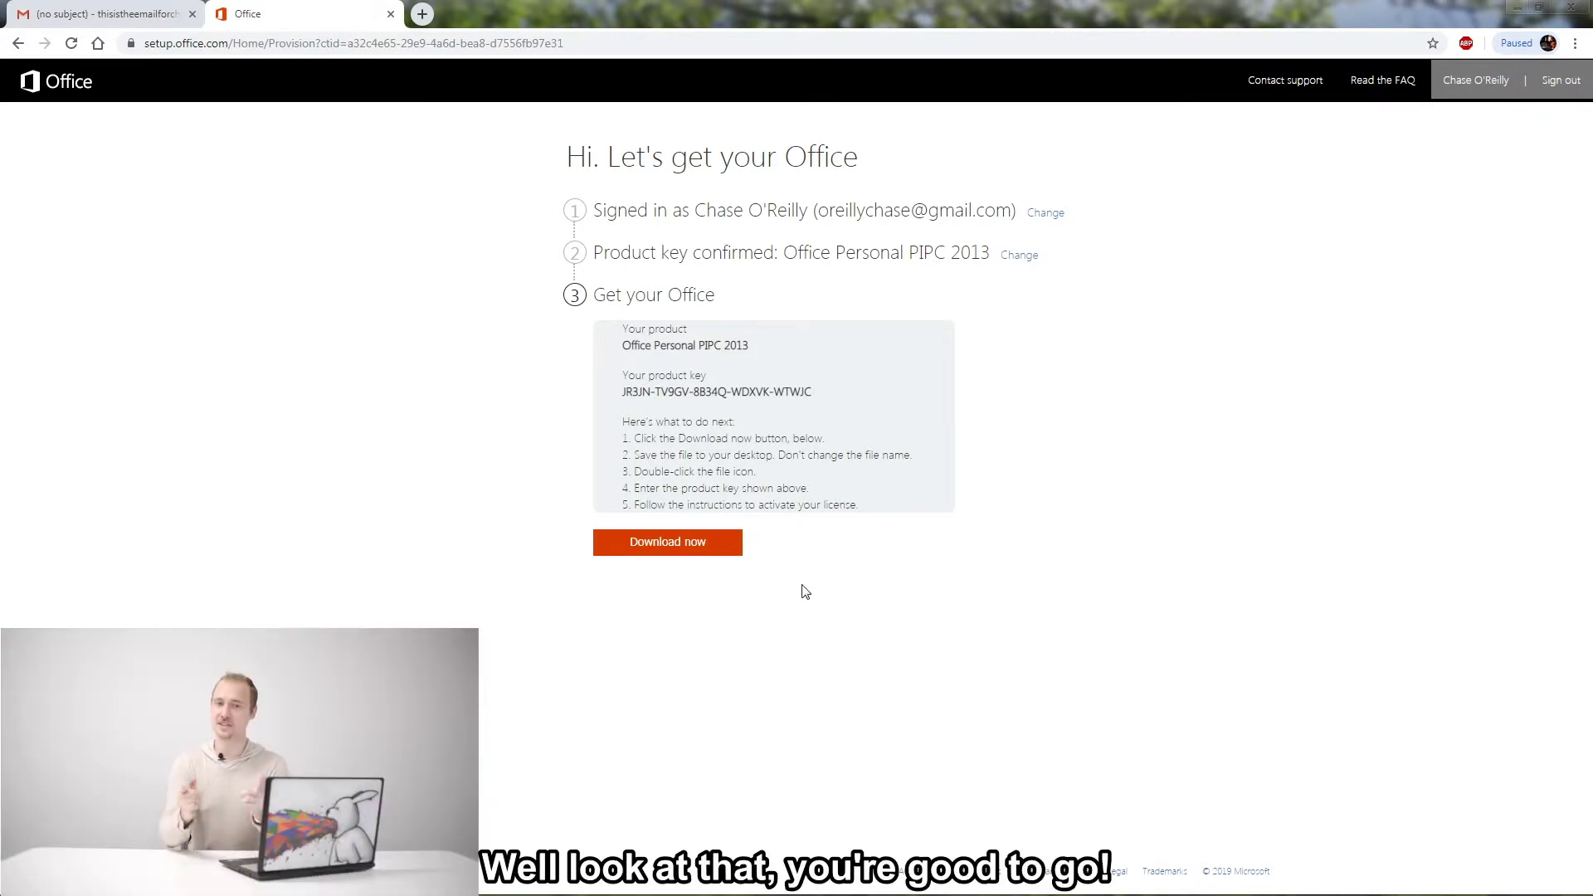
{"action": "key", "text": "super"}
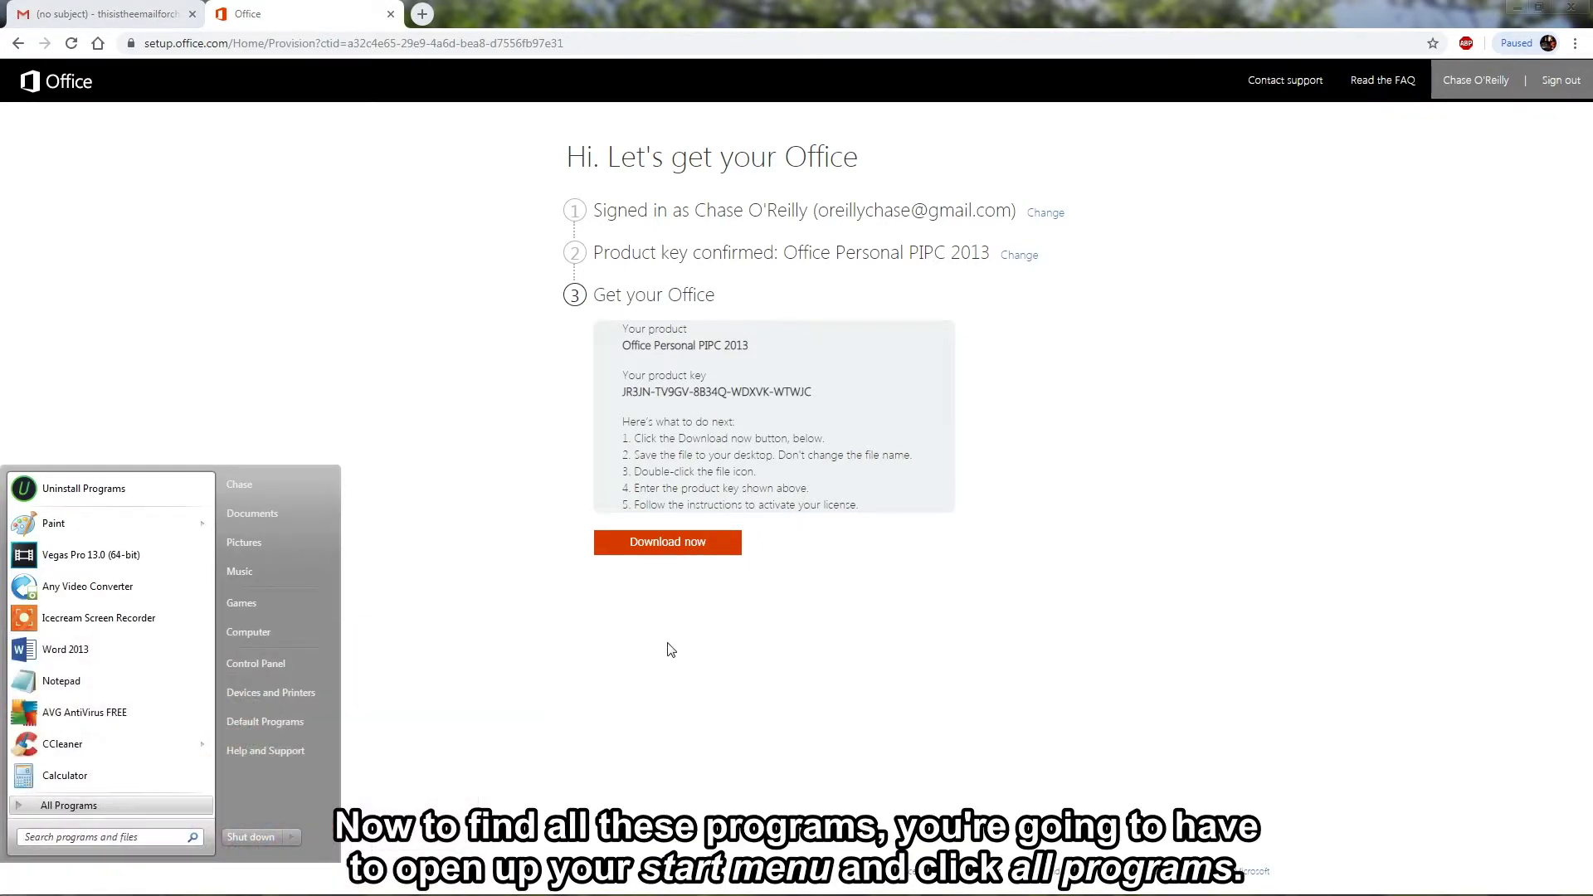
{"action": "left_click", "coordinate": [63, 805]}
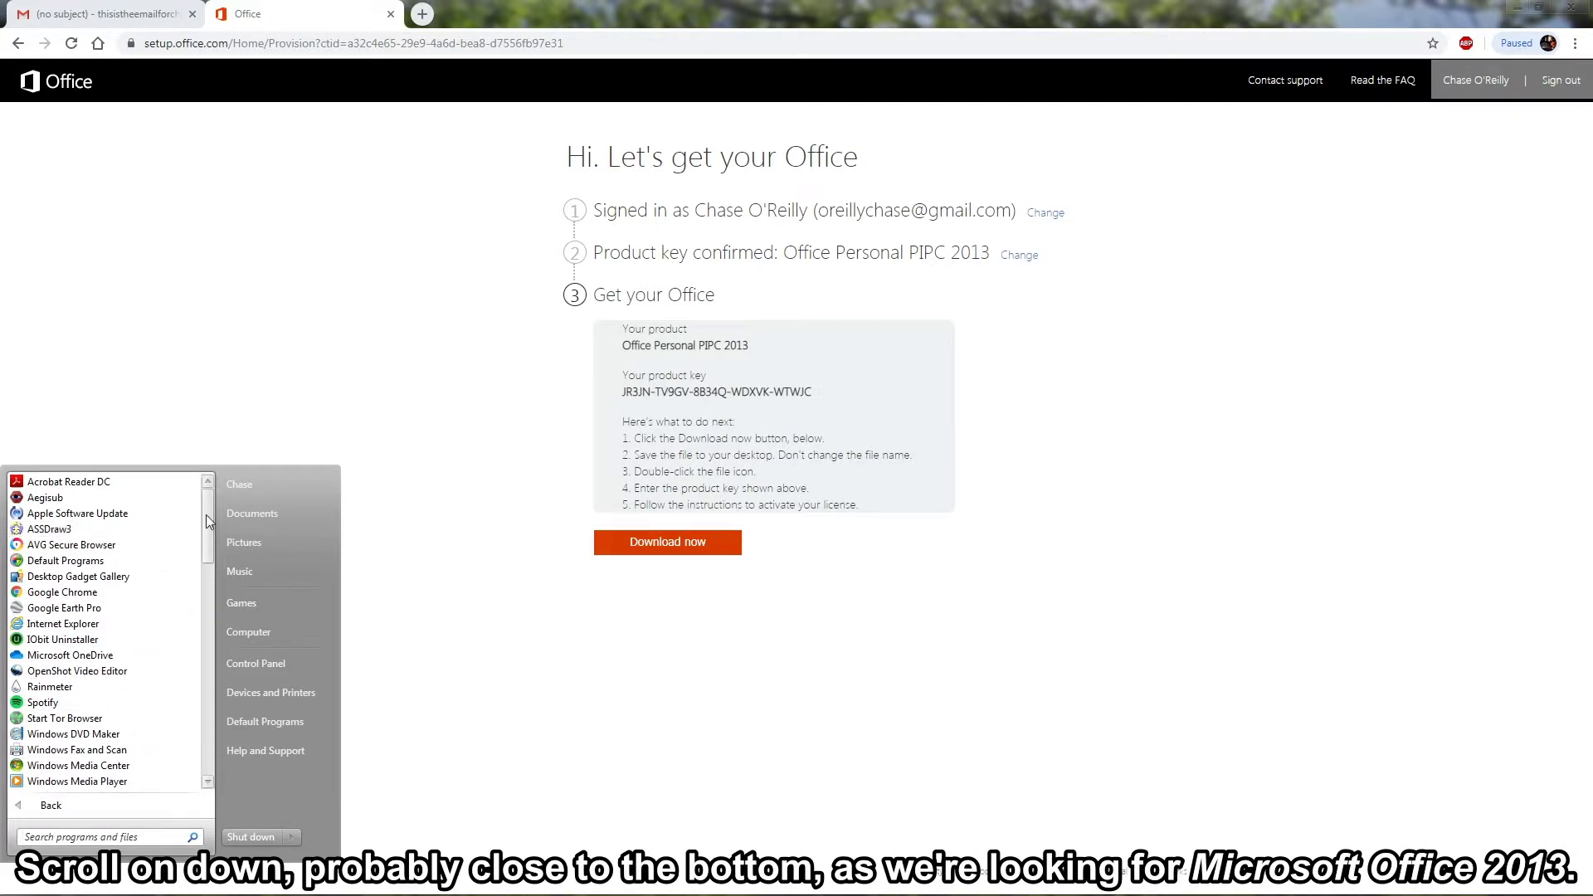
{"action": "left_click_drag", "start_coordinate": [206, 515], "coordinate": [202, 704]}
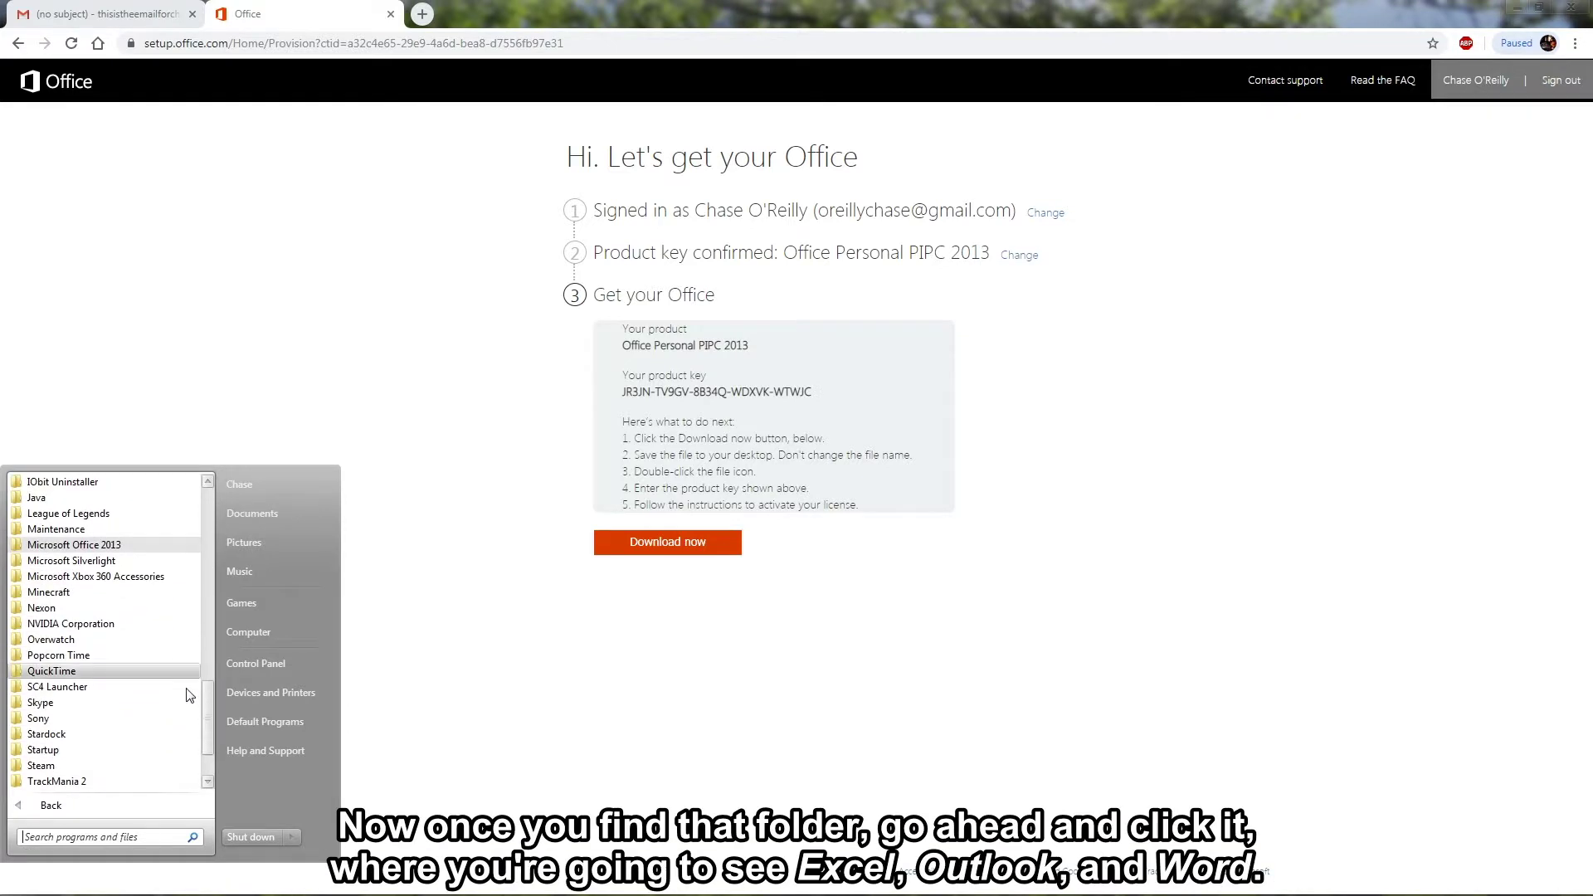
{"action": "left_click", "coordinate": [61, 546]}
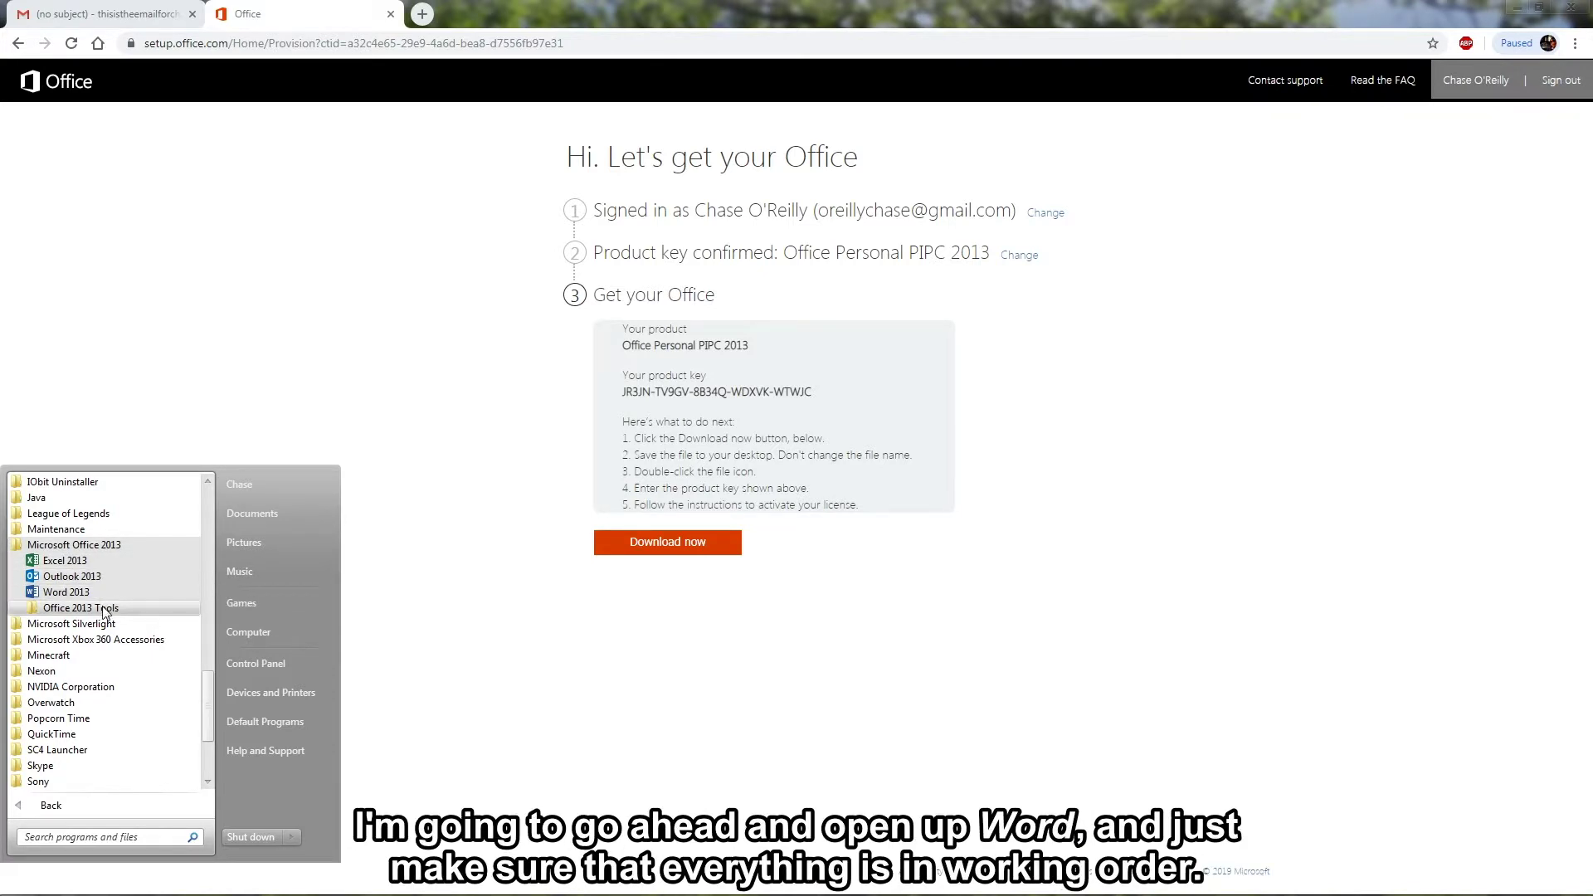
{"action": "left_click", "coordinate": [80, 593]}
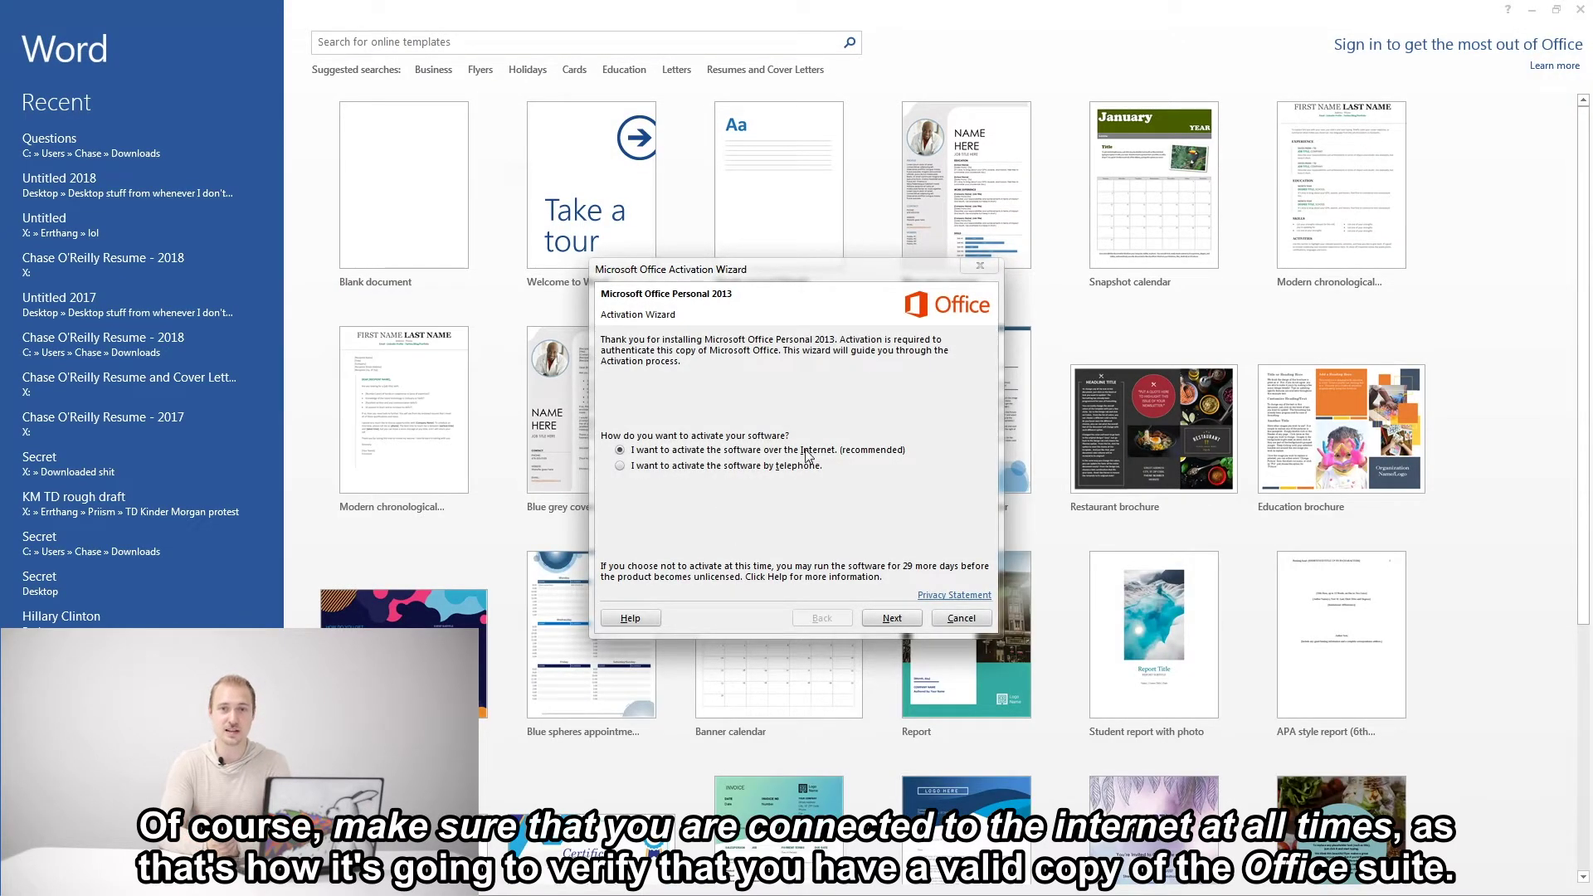
- Activate Office Personal 2013 over the Internet and close the Activation Wizard
{"action": "left_click", "coordinate": [890, 619]}
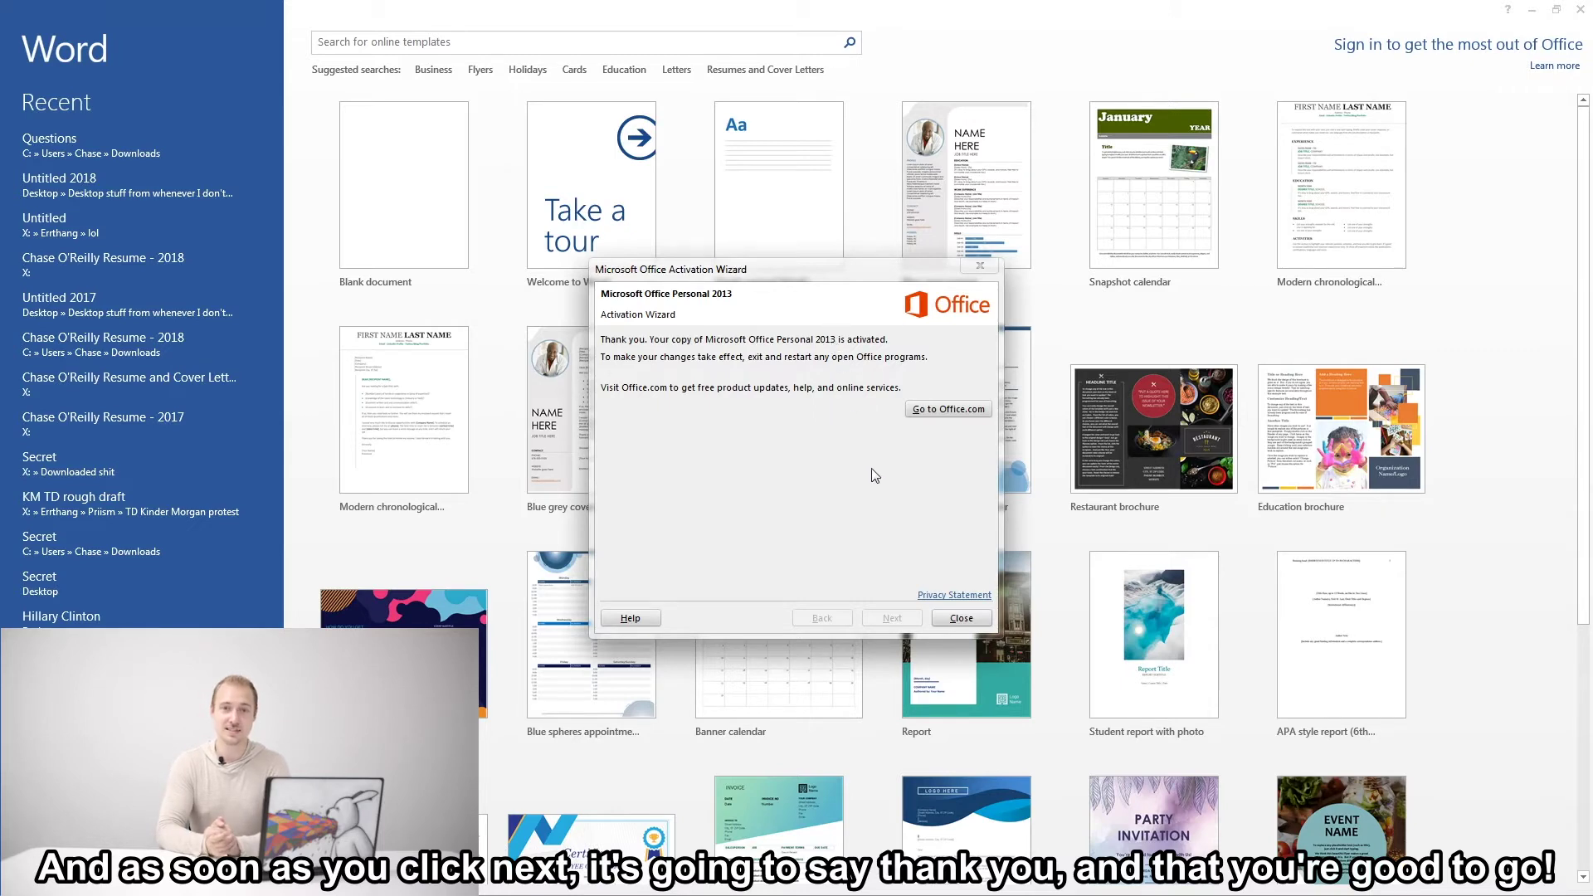
{"action": "left_click", "coordinate": [961, 618]}
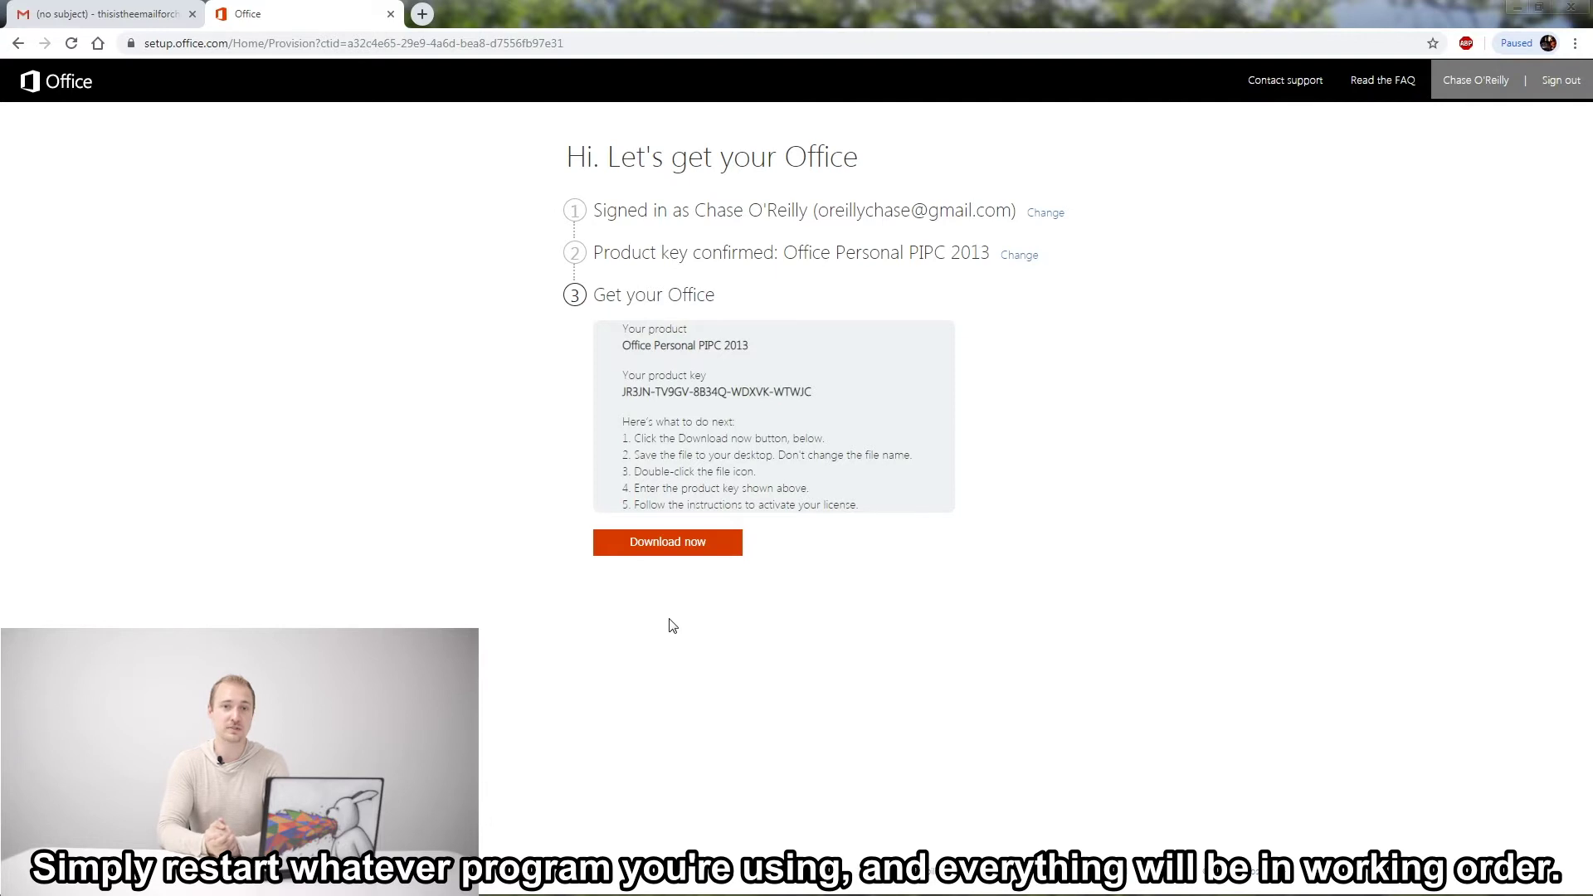
- Search the Start menu for 'word' and relaunch Word 2013
{"action": "key", "text": "super"}
{"action": "type", "text": "word"}
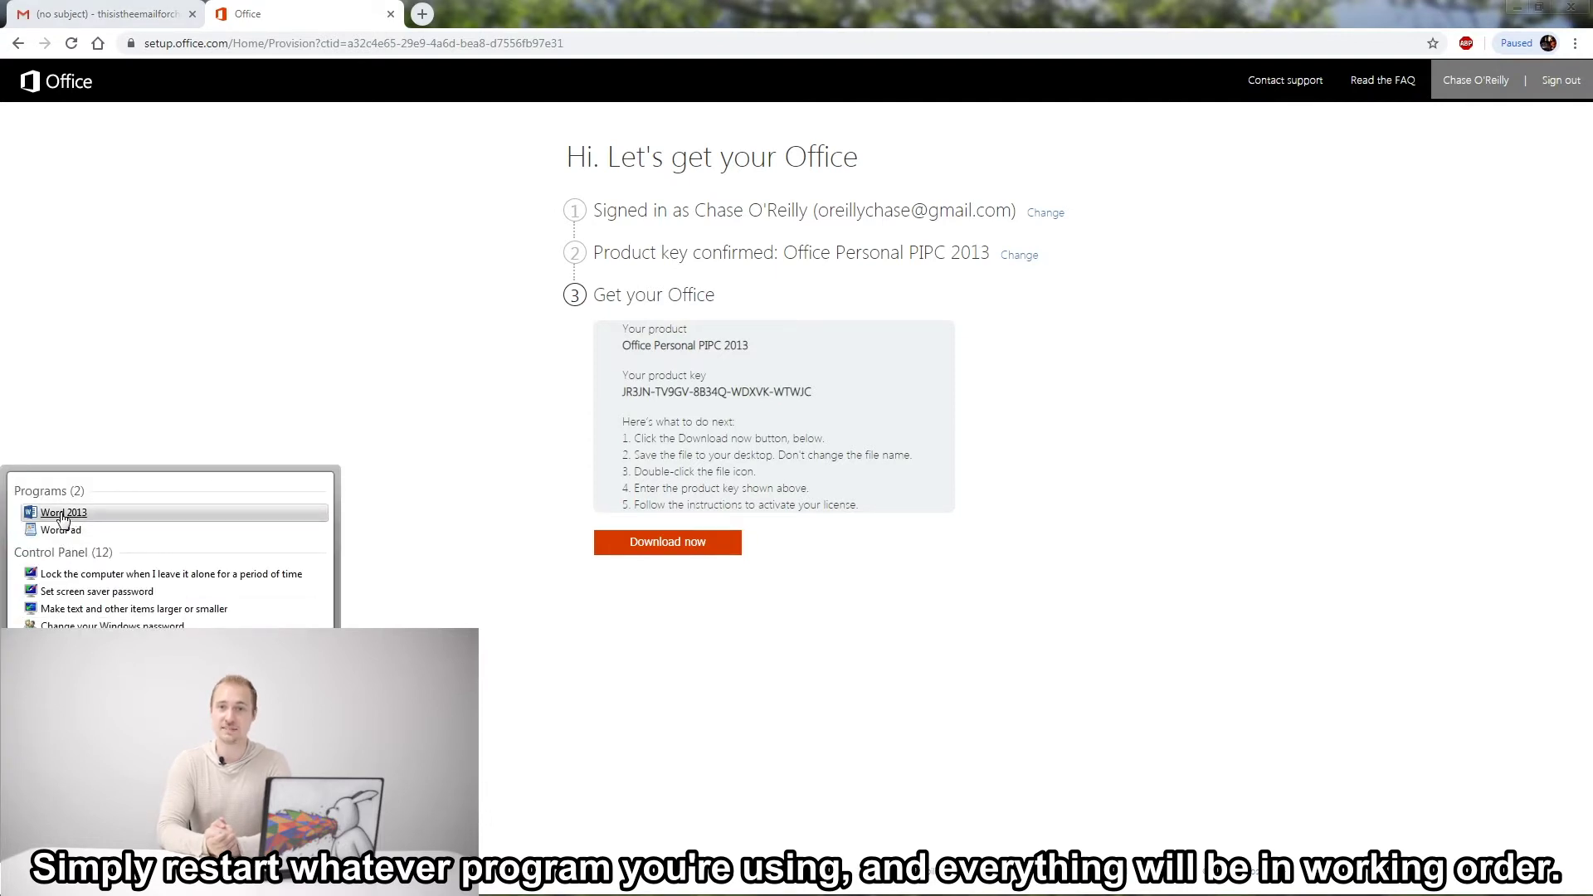
{"action": "left_click", "coordinate": [63, 514]}
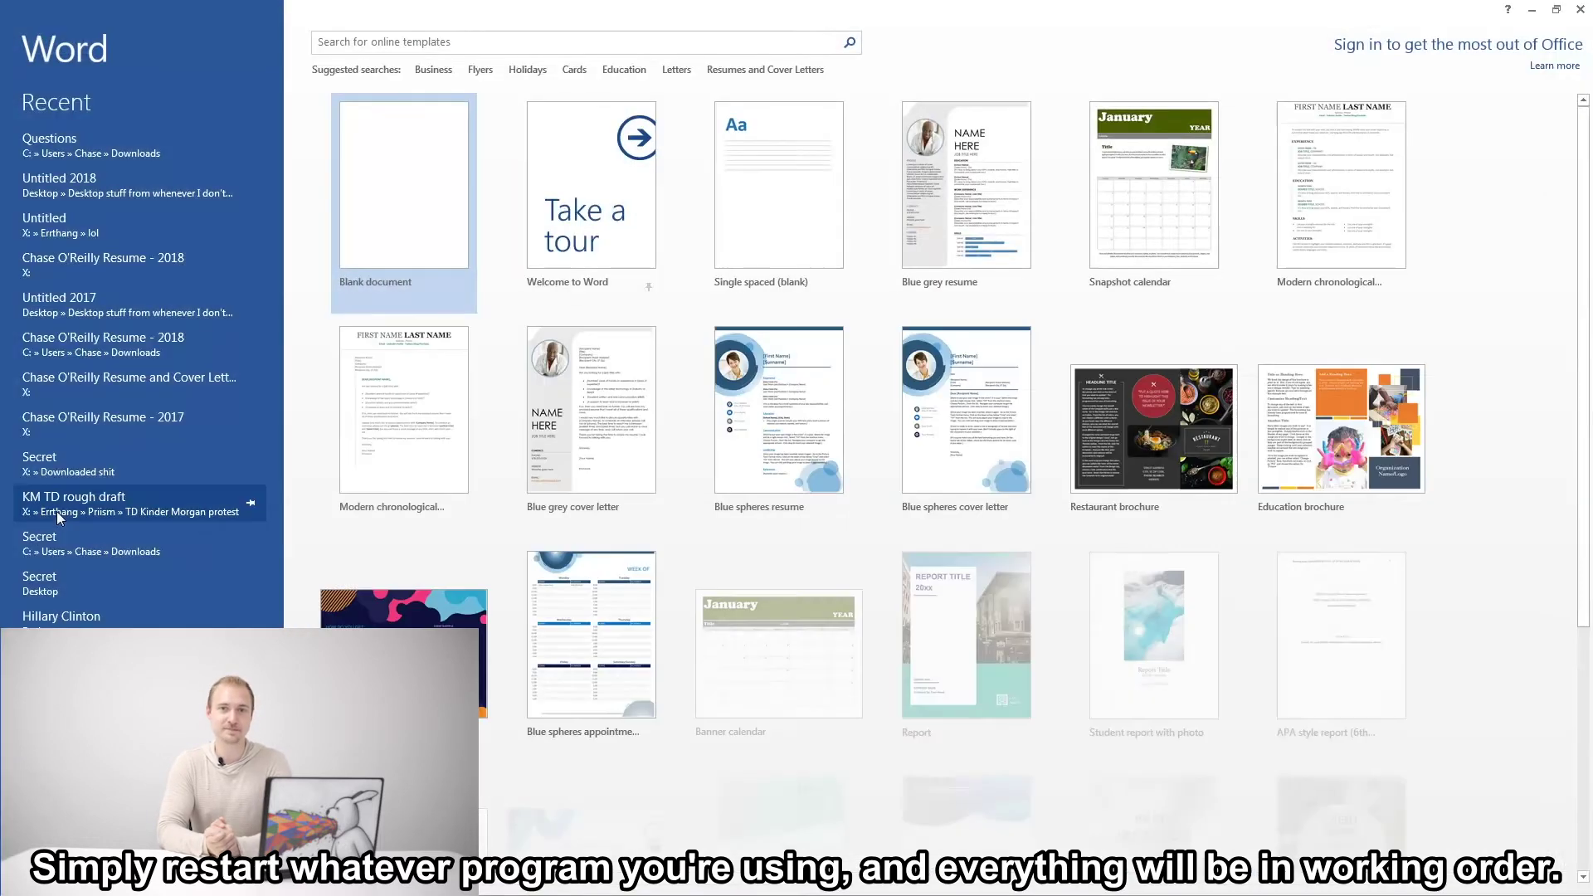